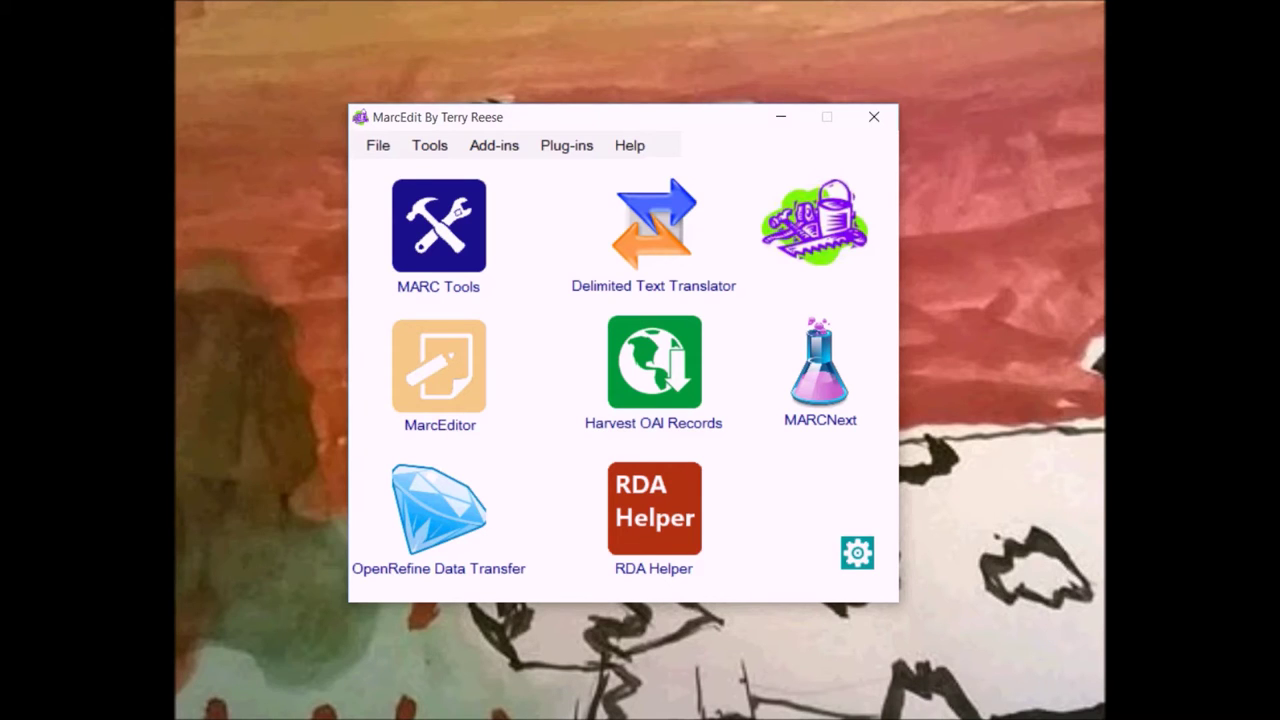
- Launch the MARC SQL Explorer from the Add-ins menu
click(494, 146)
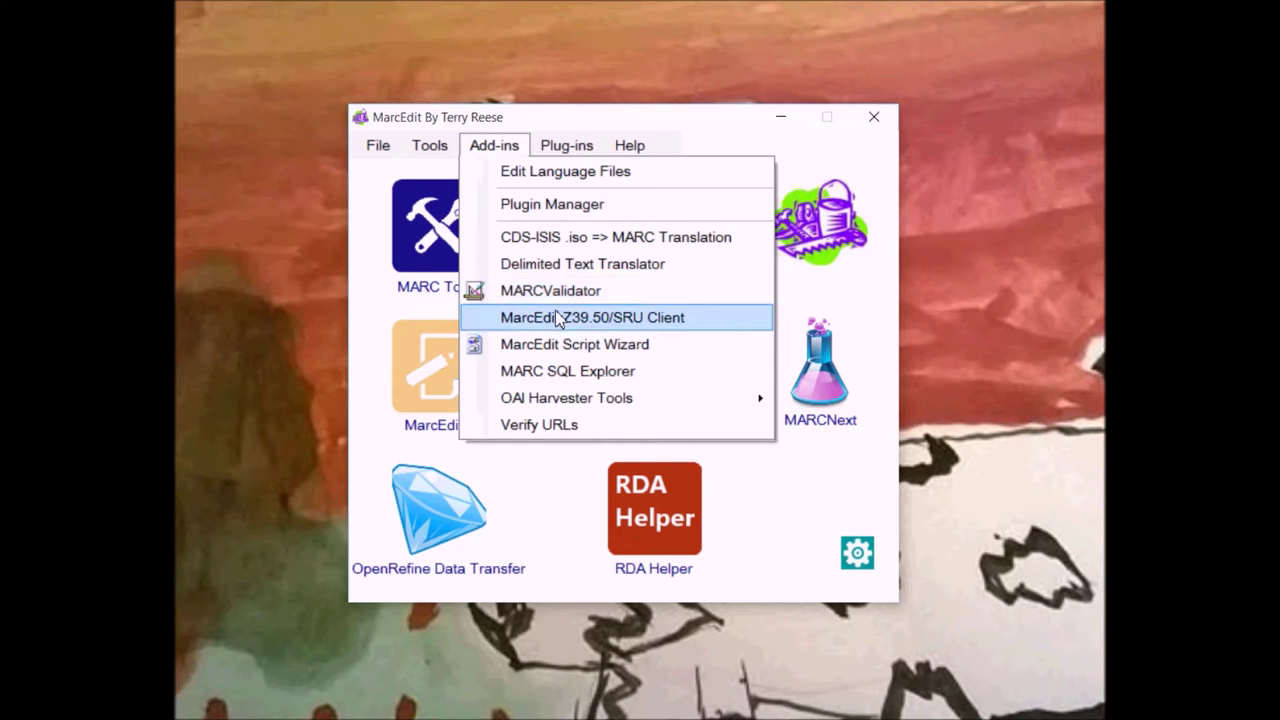
click(571, 371)
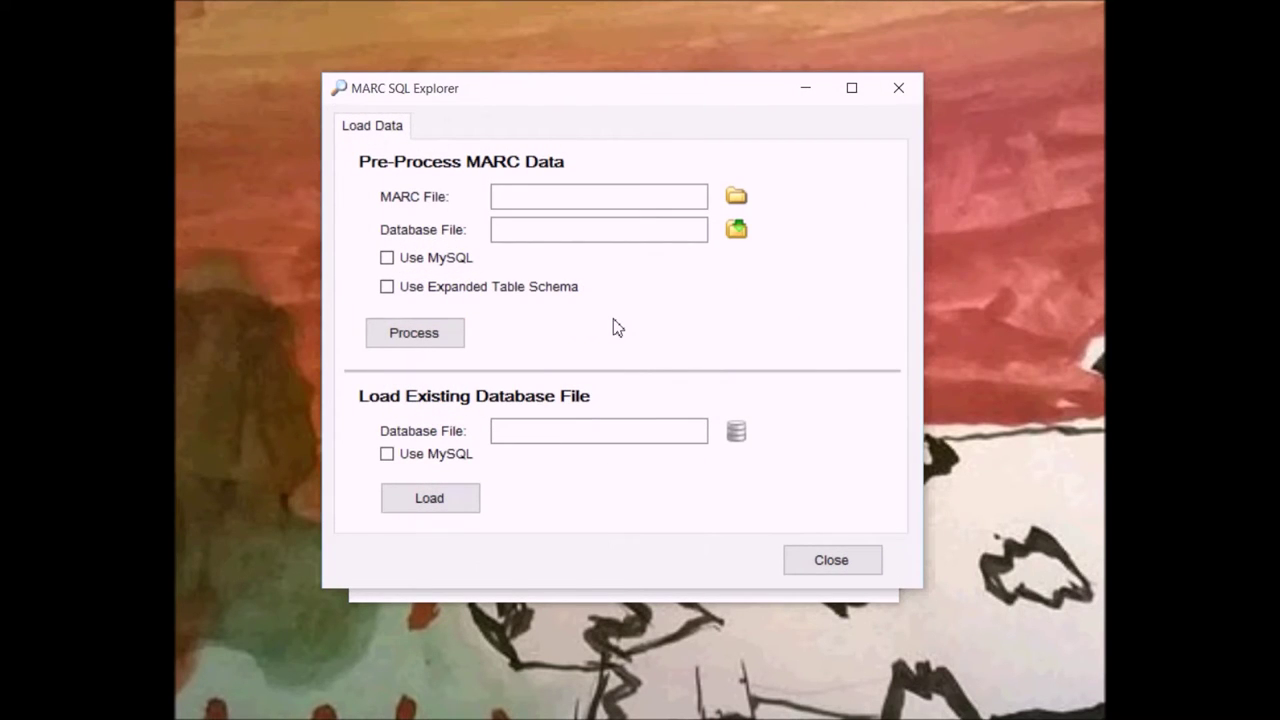
- Pick table.db on the Desktop as the existing database file and load it
click(736, 435)
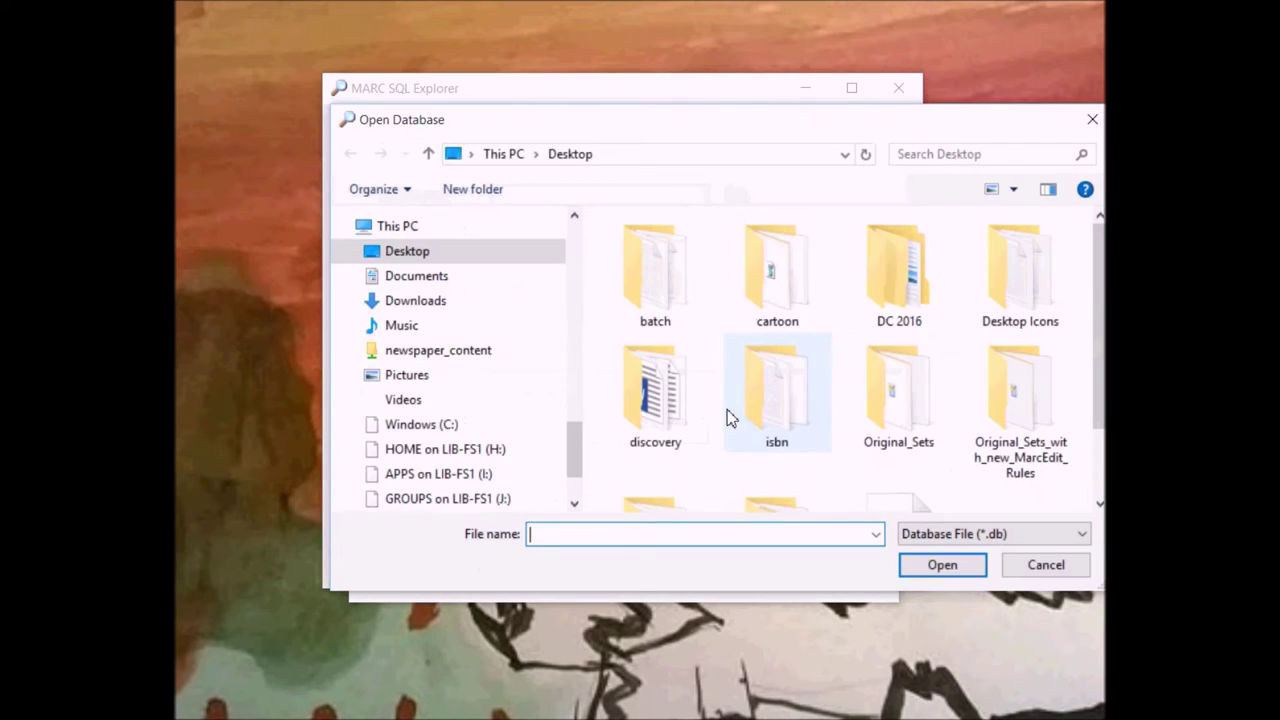
drag(898, 132, 807, 117)
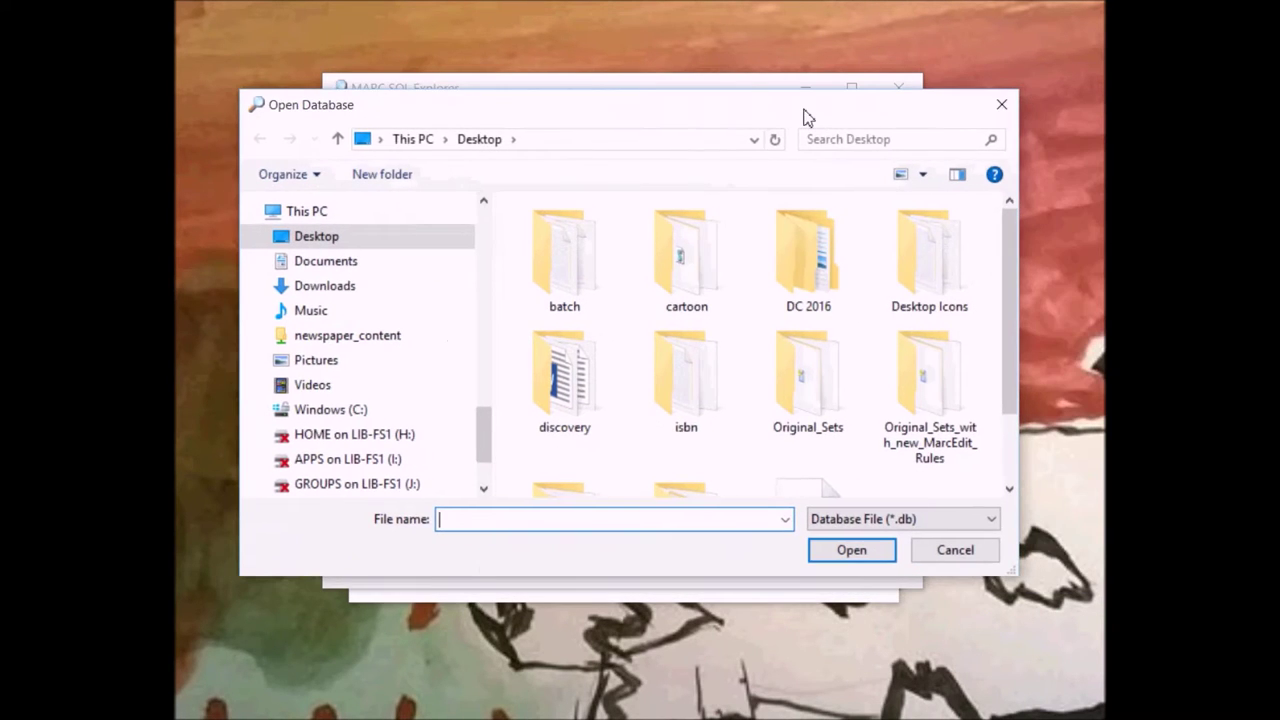
scroll(1014, 330, down, 2)
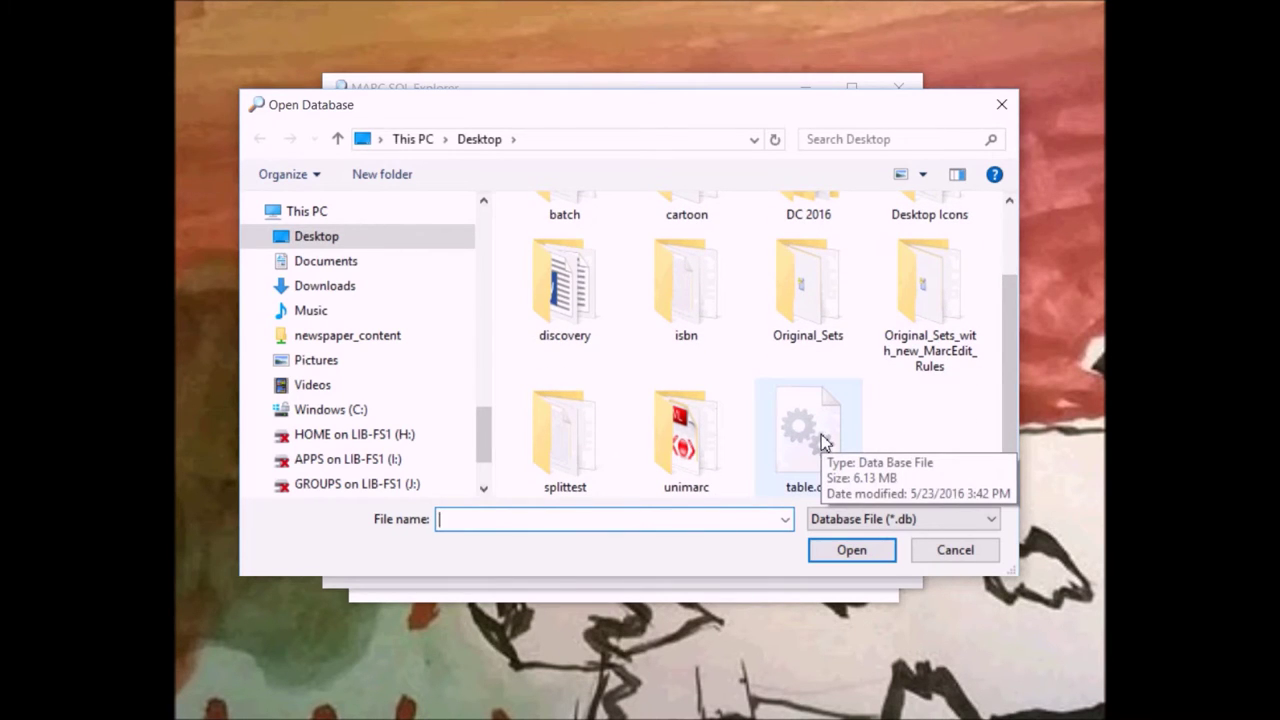
double_click(806, 431)
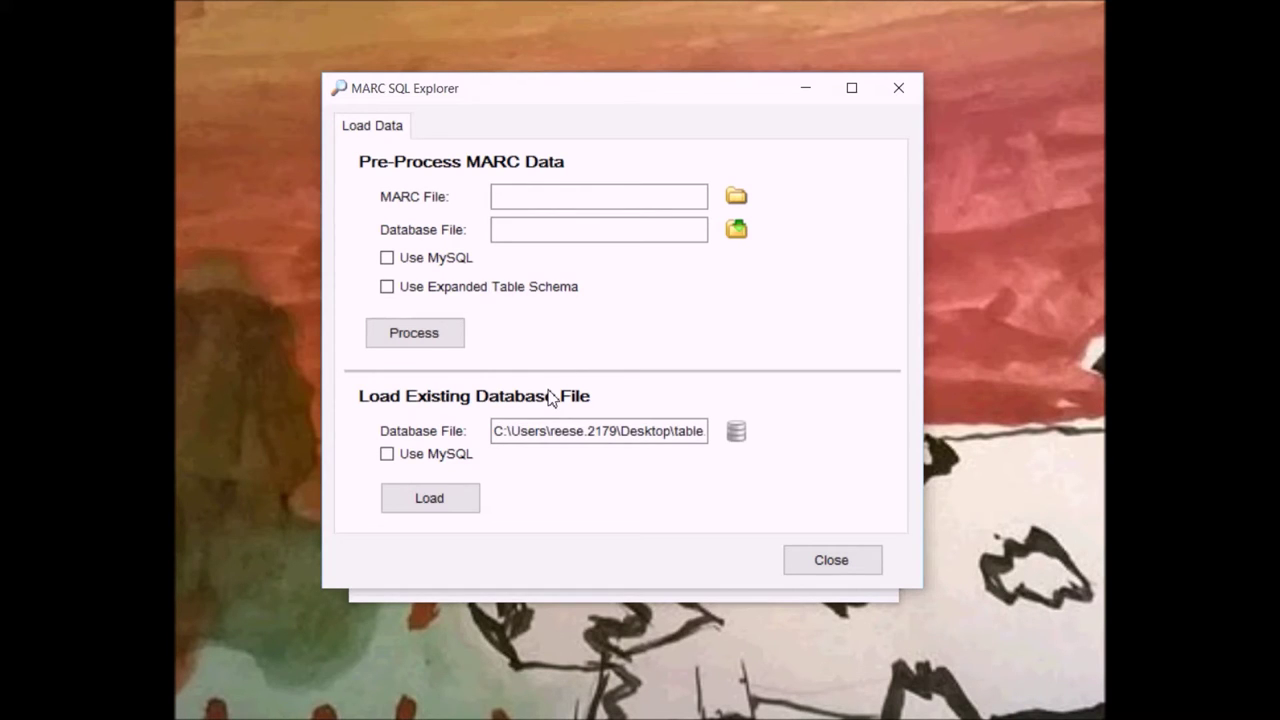
click(458, 496)
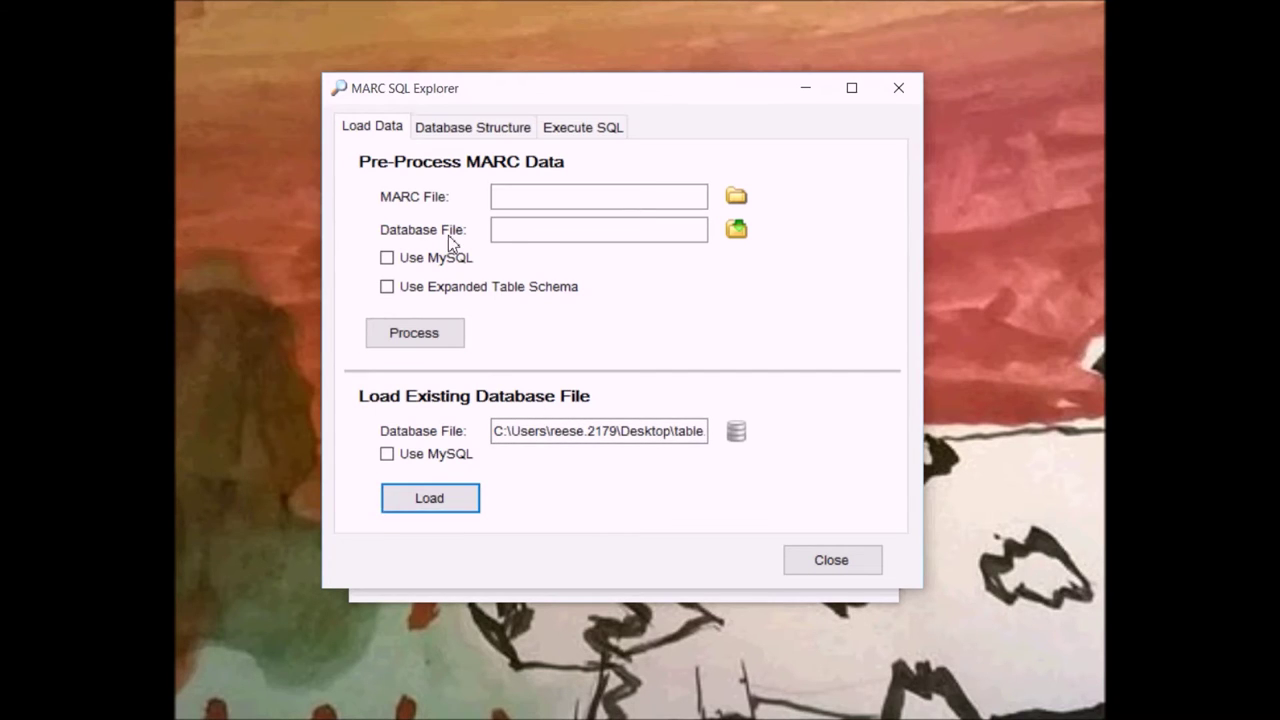
- Run 'Select * from MARC_DB' to list all 2236 records, then close the SQL Explorer
click(468, 128)
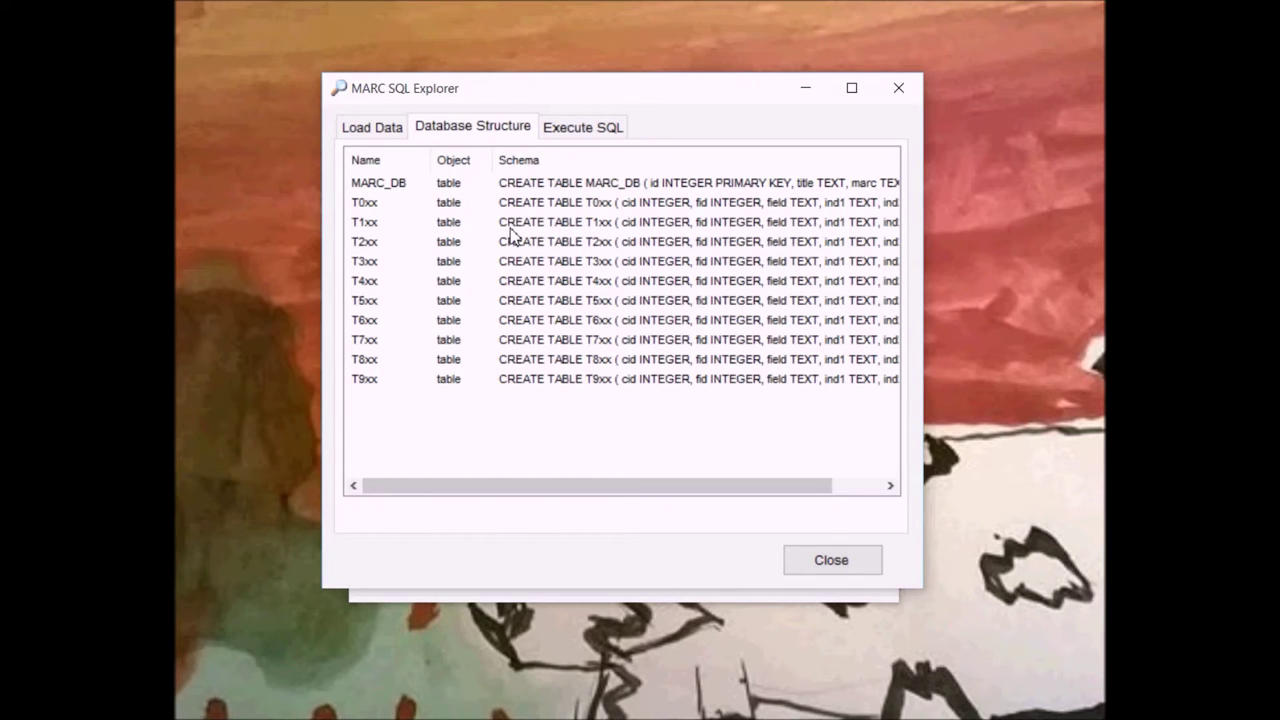
click(591, 125)
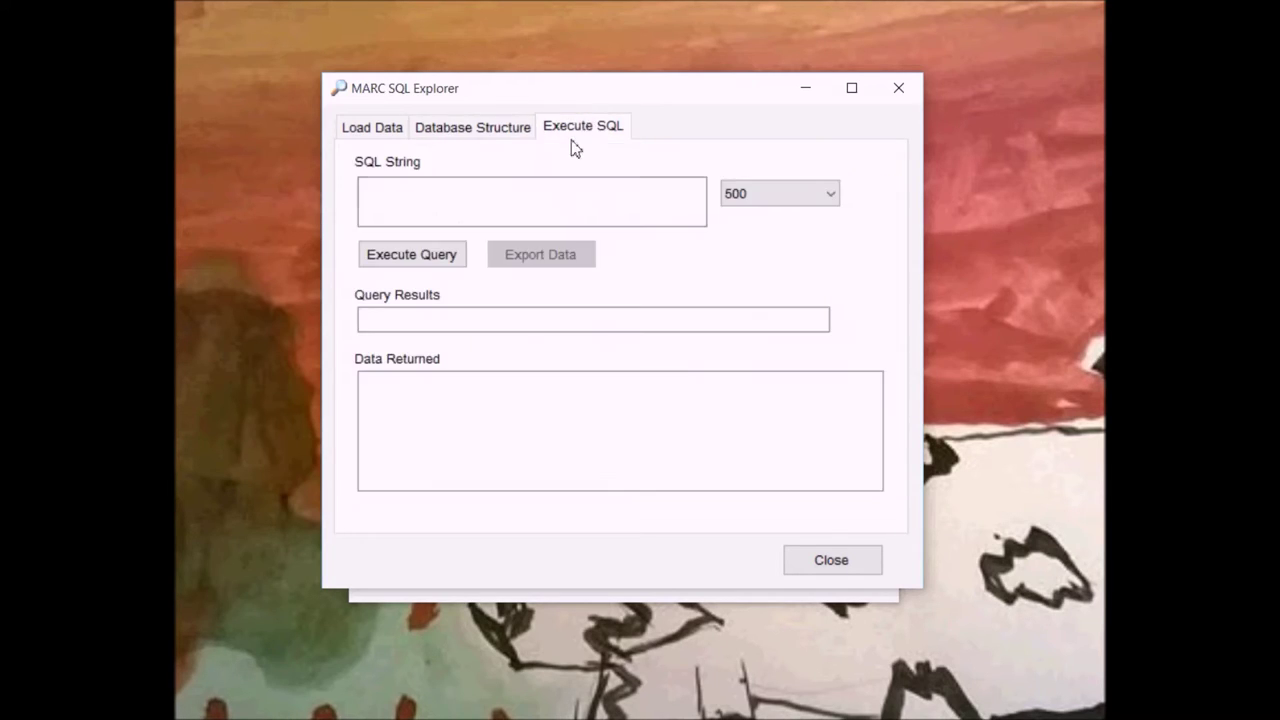
click(493, 212)
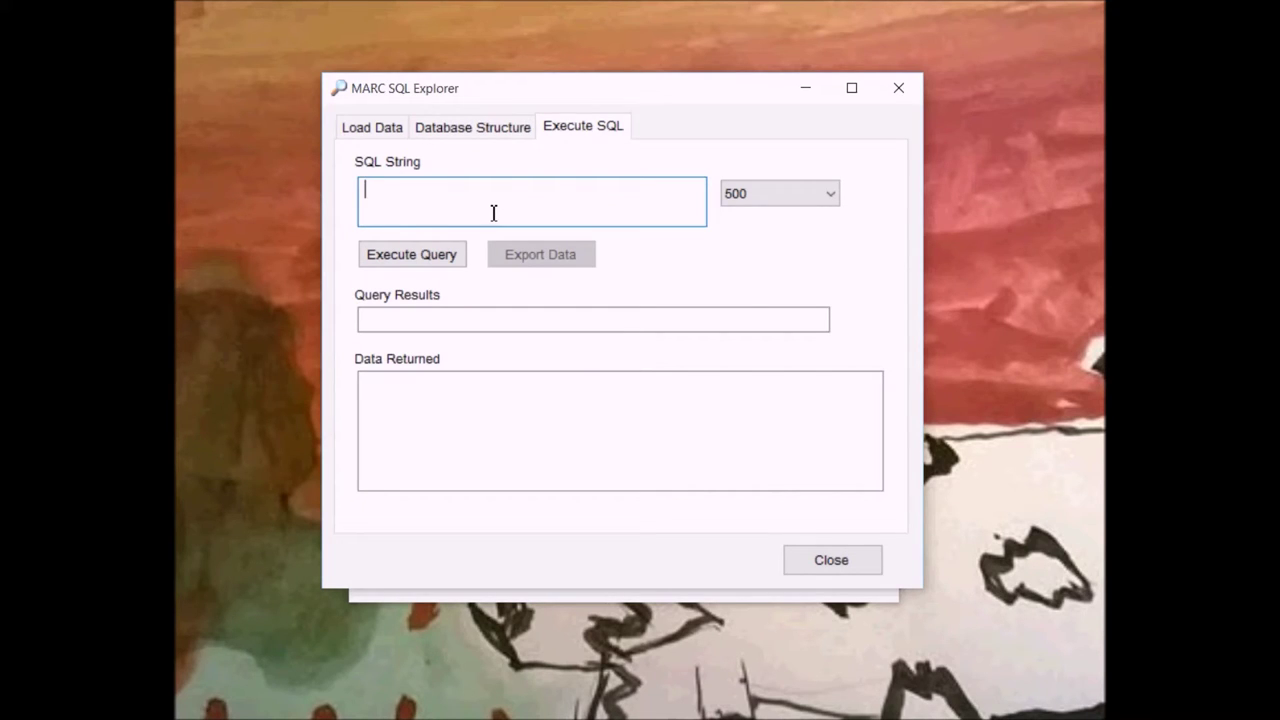
text(Select * from MARC_DB)
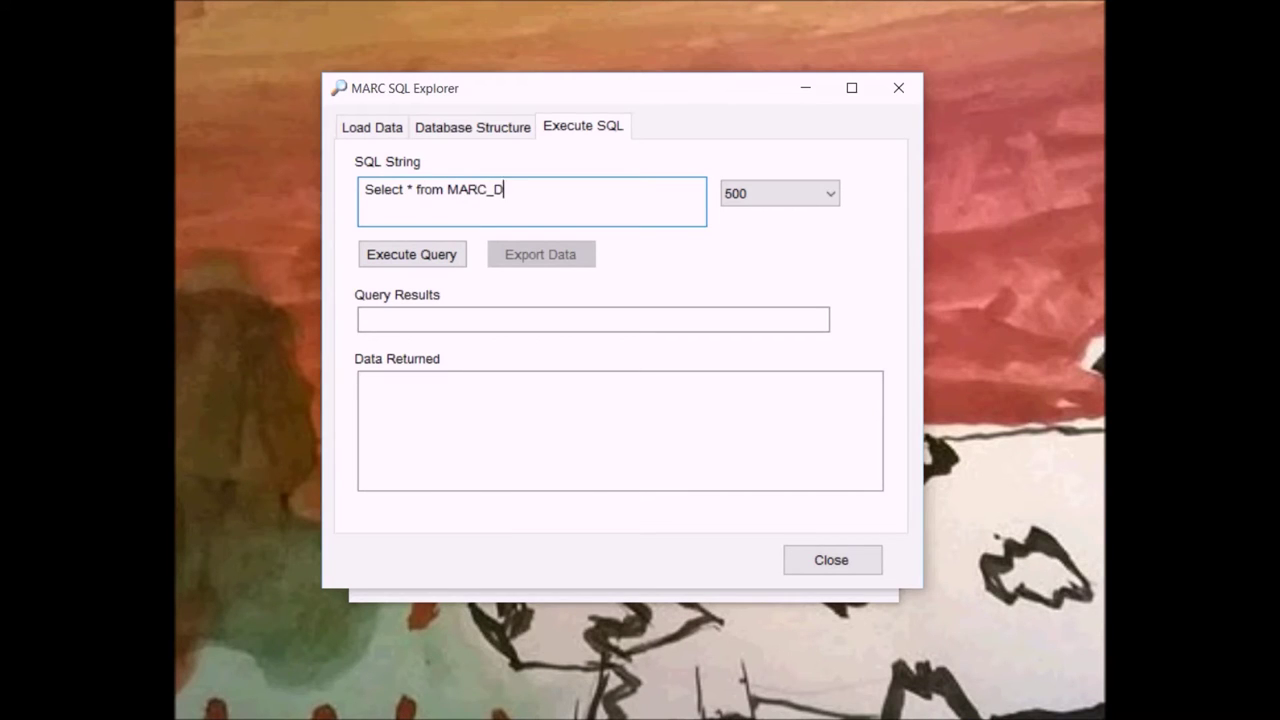
click(437, 256)
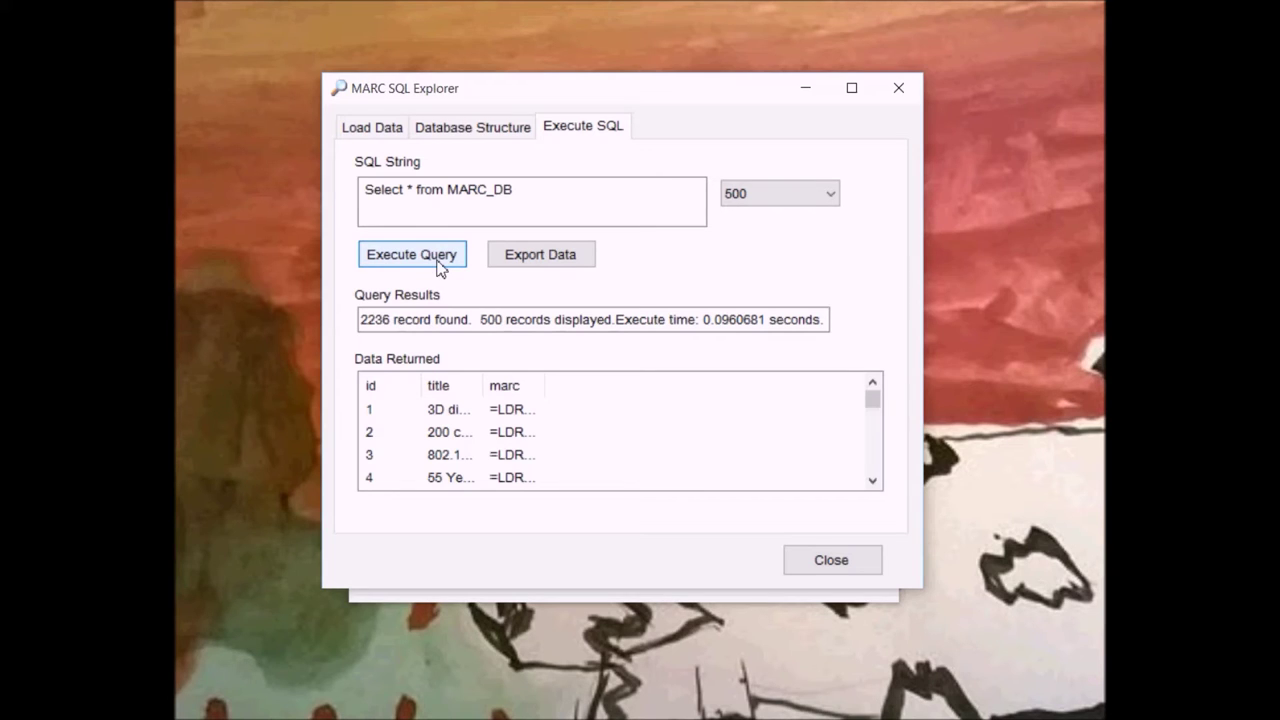
click(438, 265)
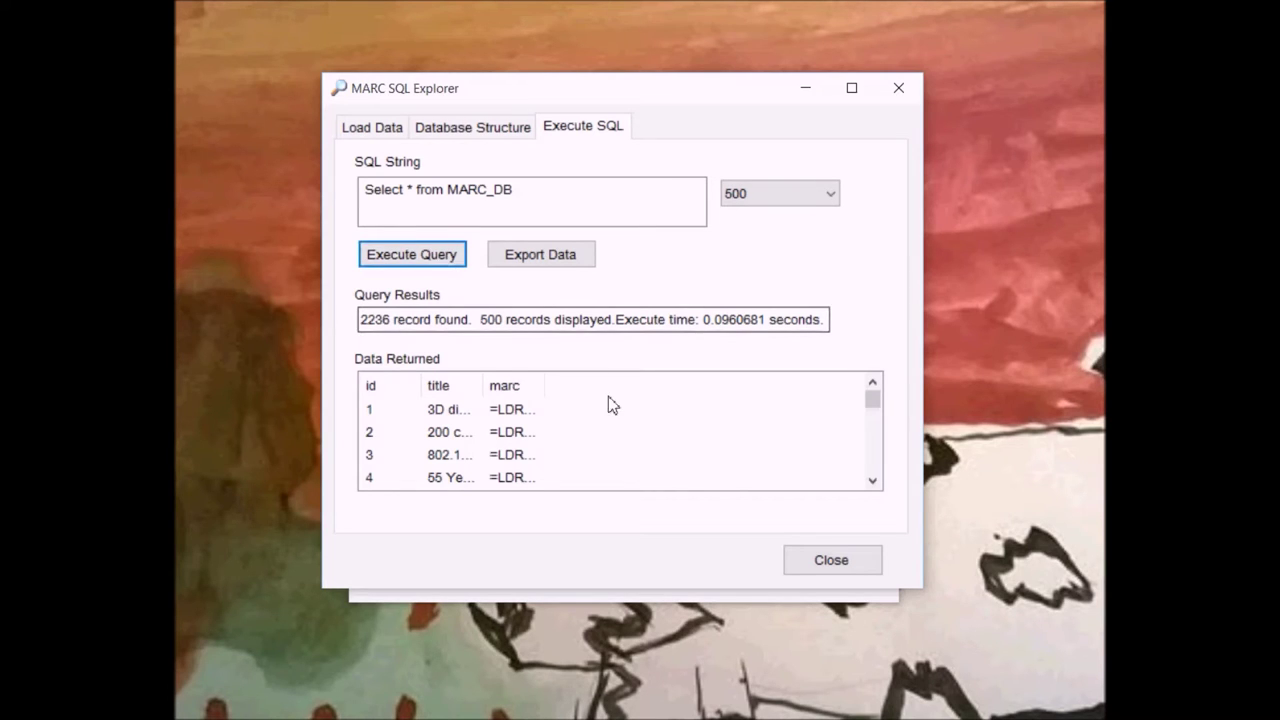
click(832, 561)
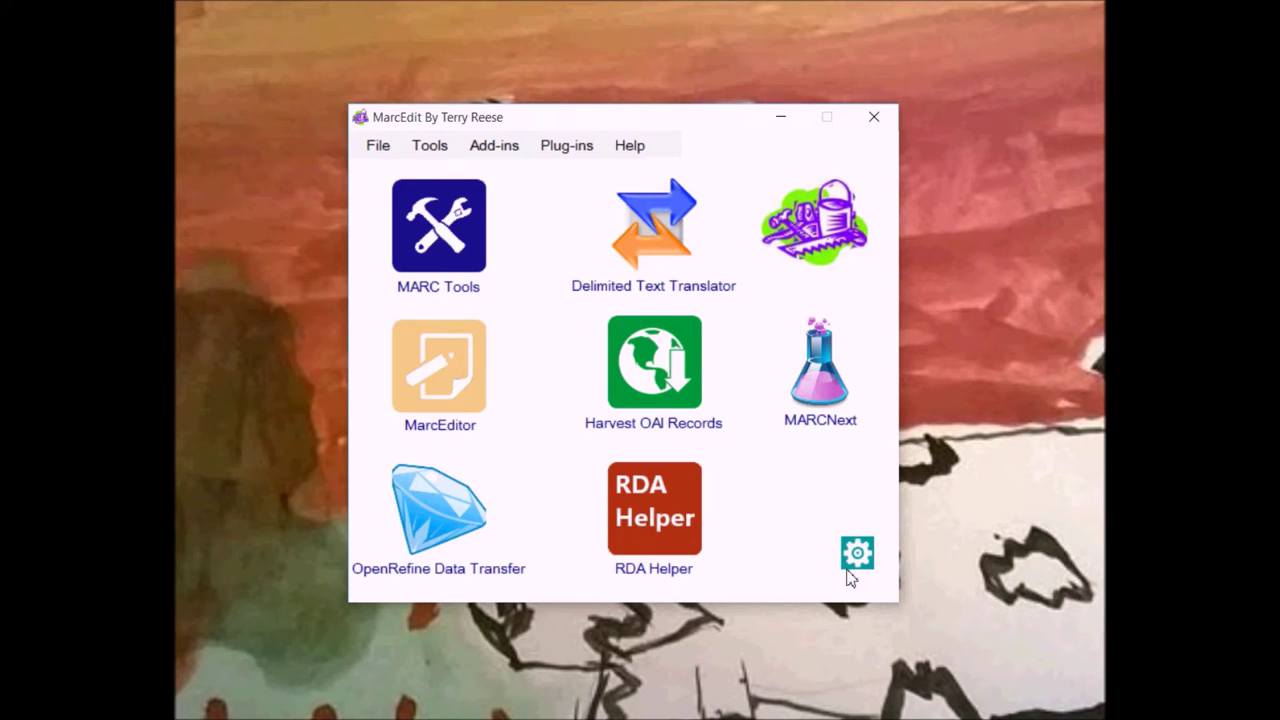
- Set ILS Integration preferences to the Local profile using the Desktop table.db
click(852, 558)
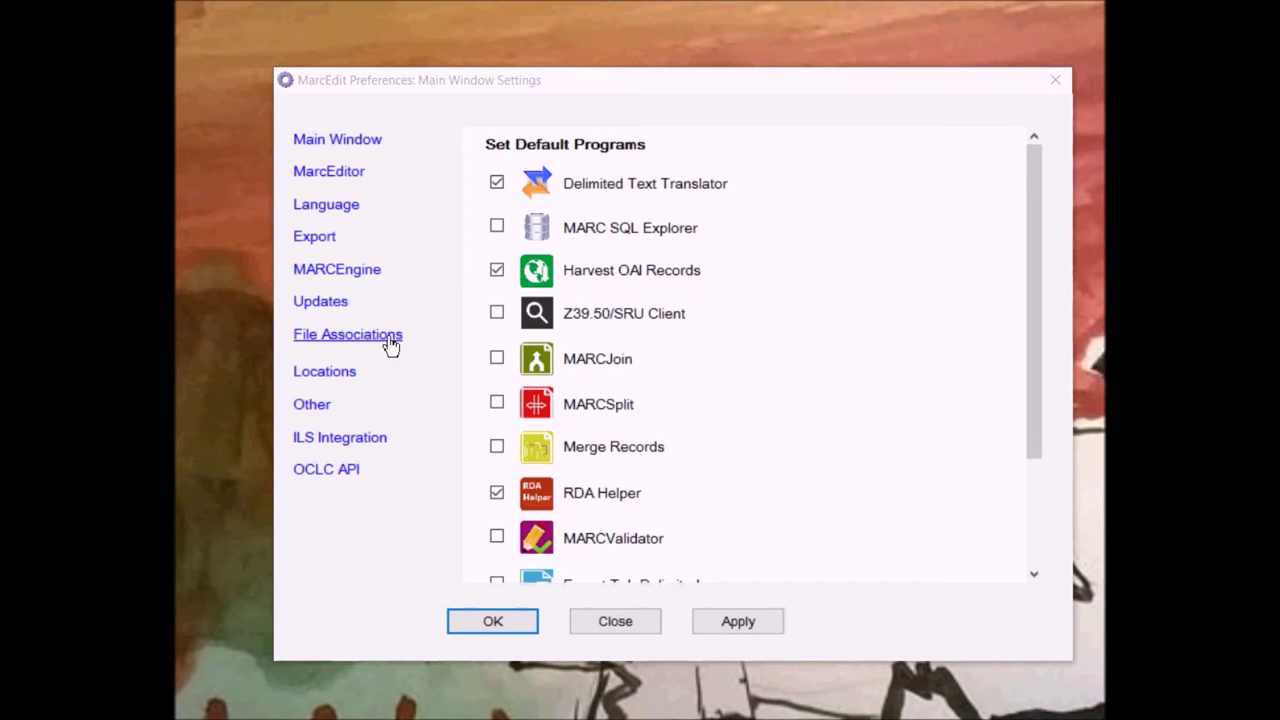
click(340, 437)
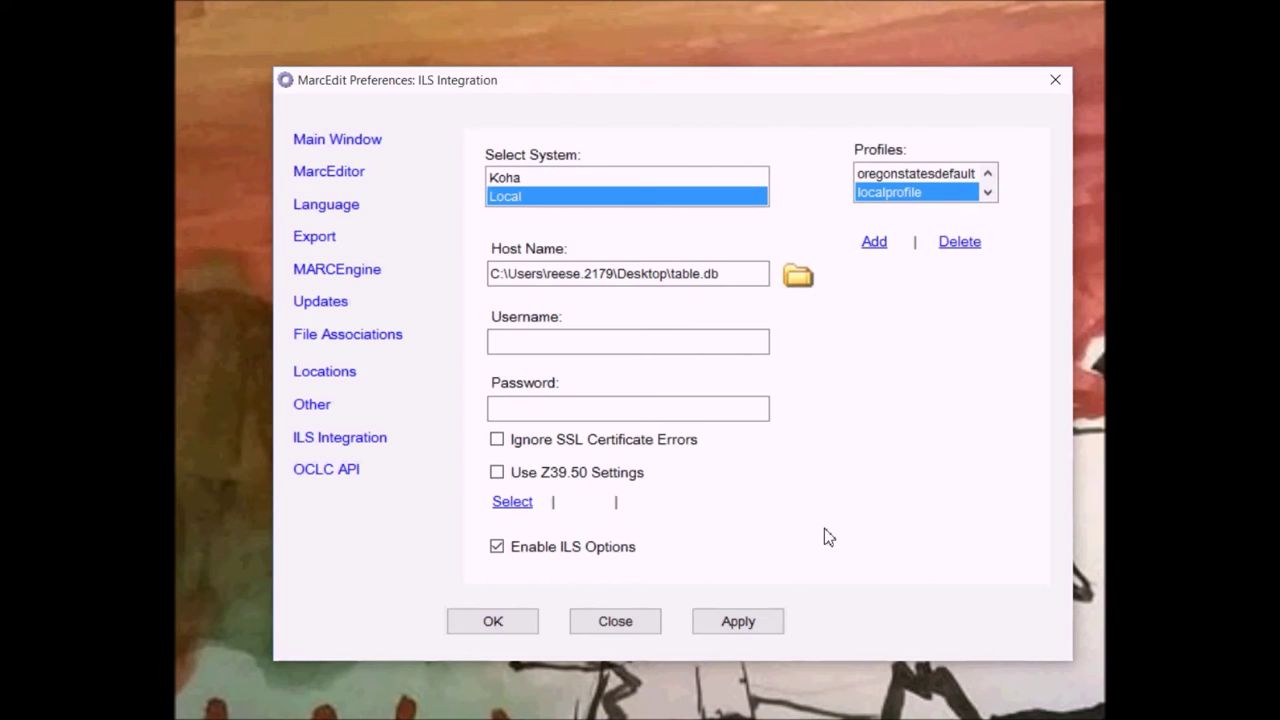
click(493, 622)
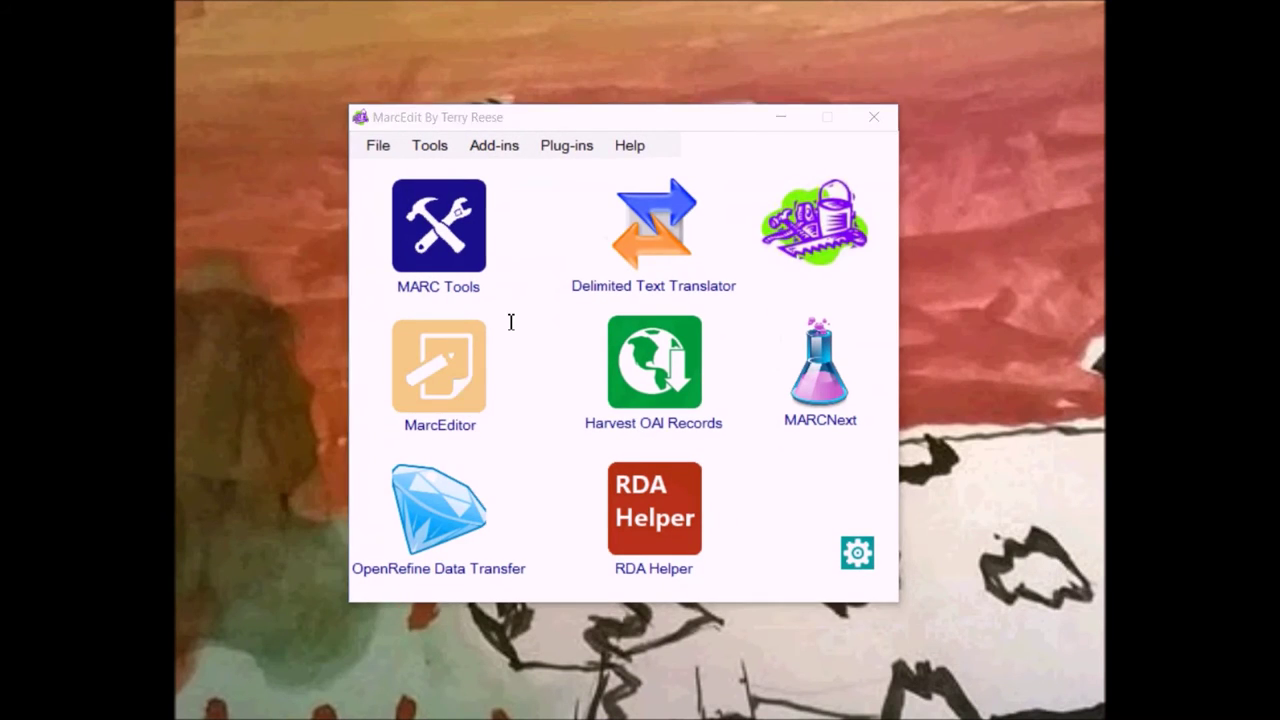
- In MarcEditor, search the local database by title for 'the', matching 522 records
click(439, 368)
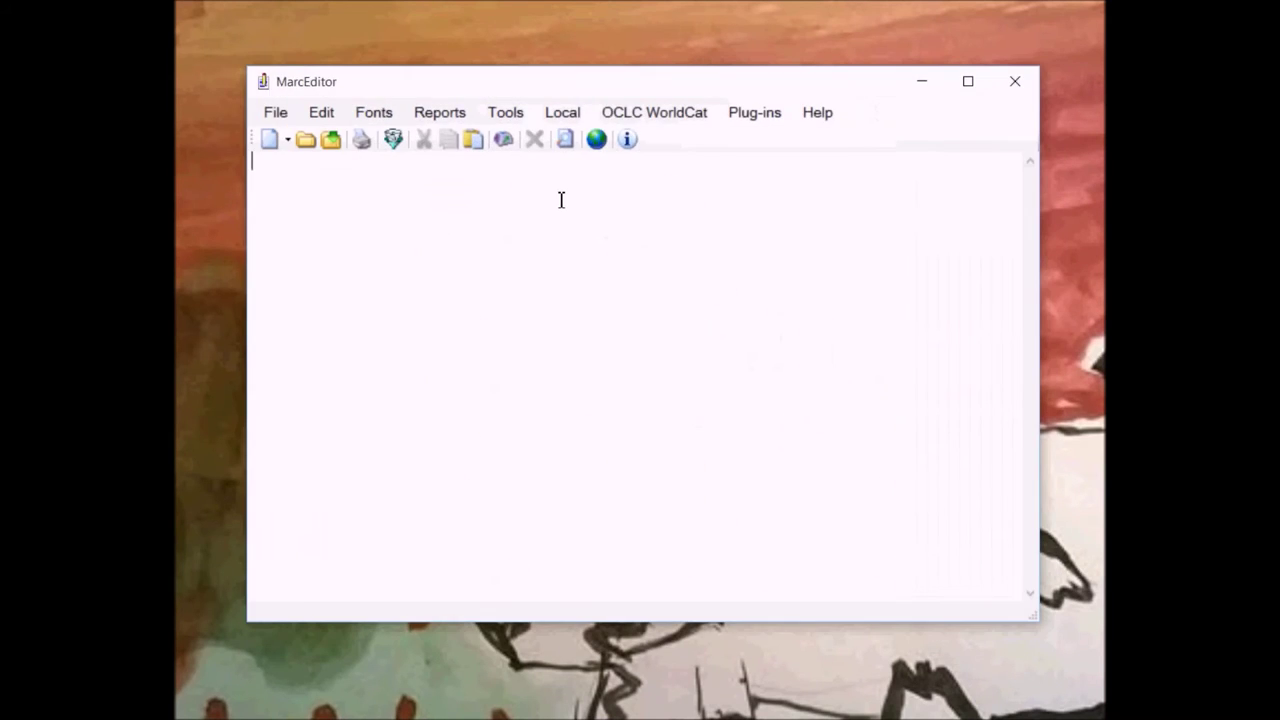
click(565, 114)
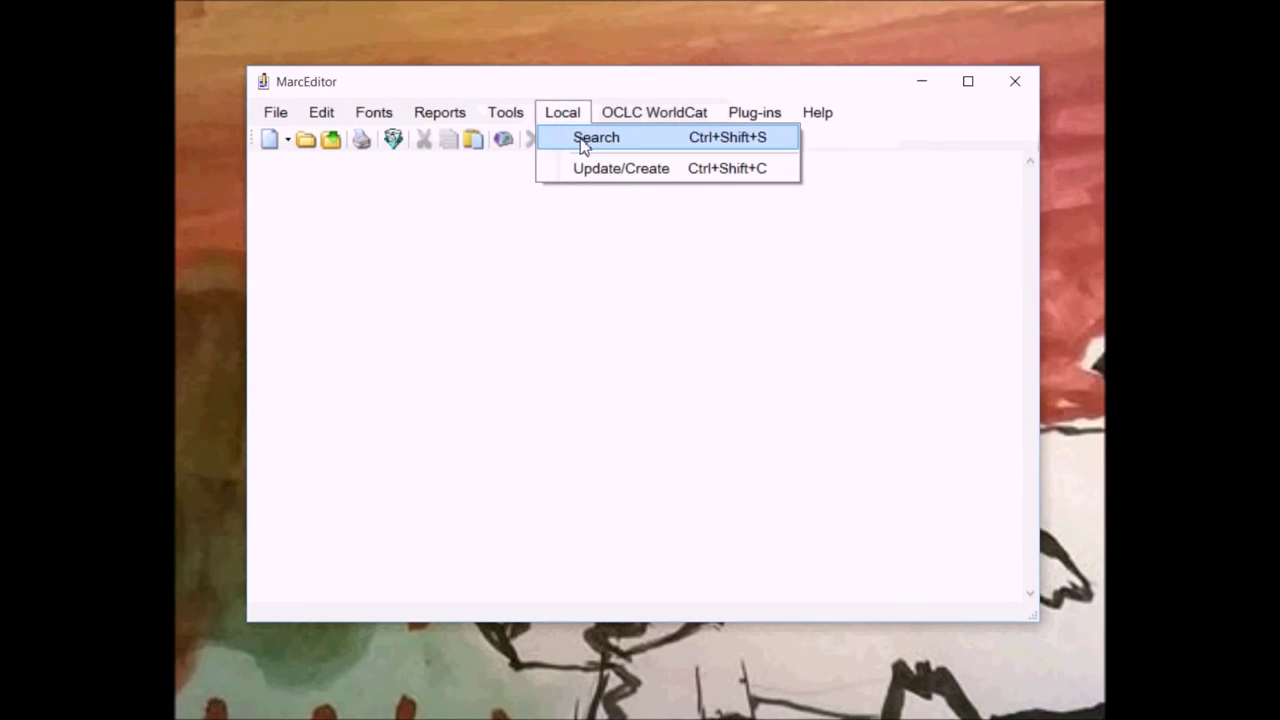
click(584, 140)
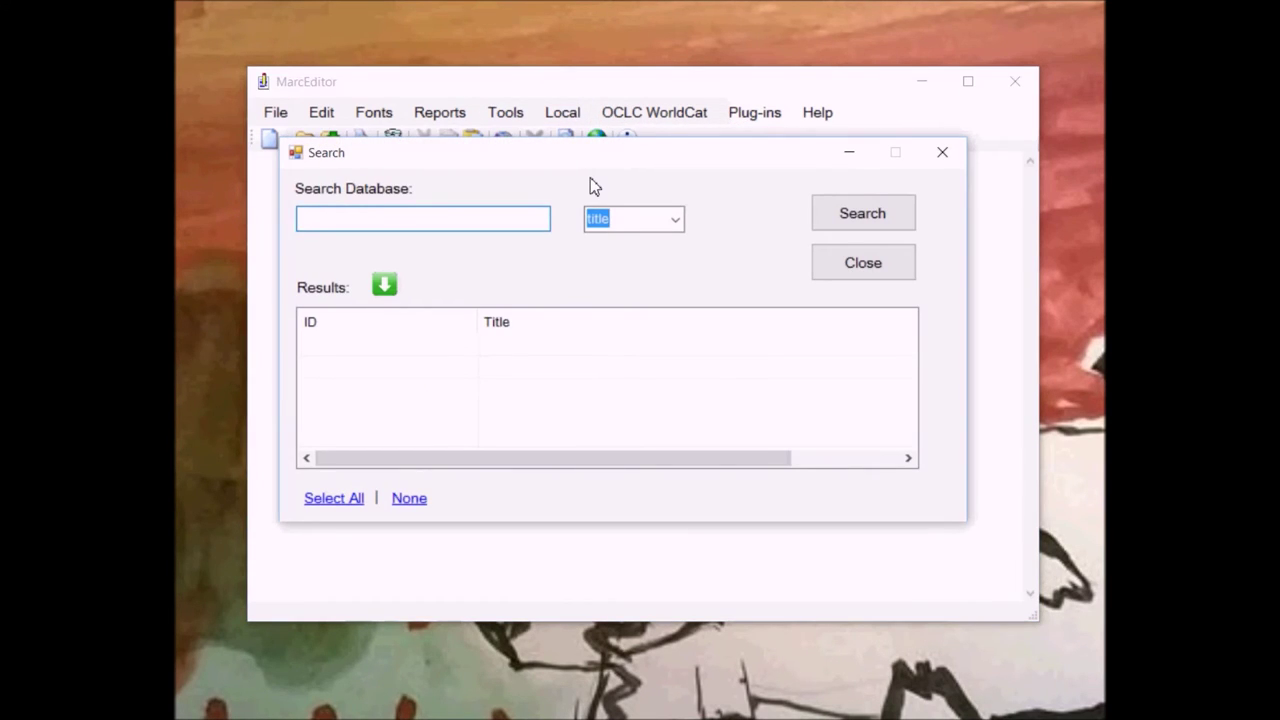
text(the)
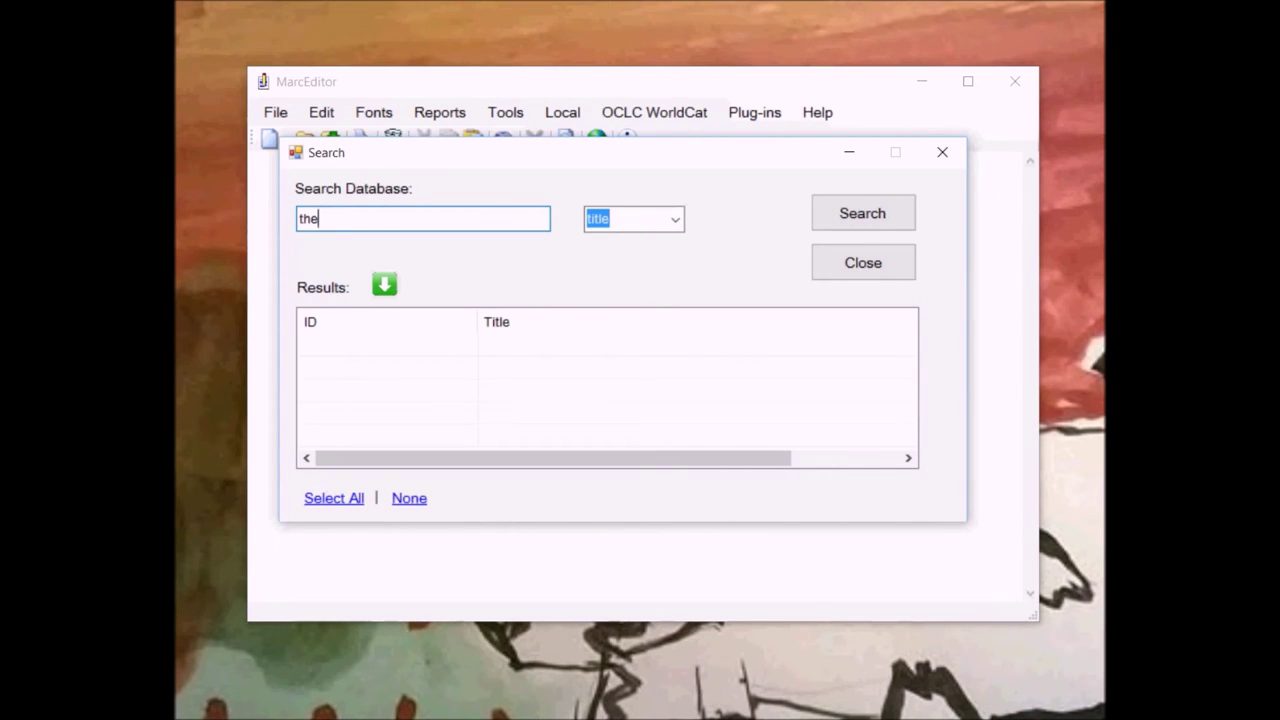
click(852, 218)
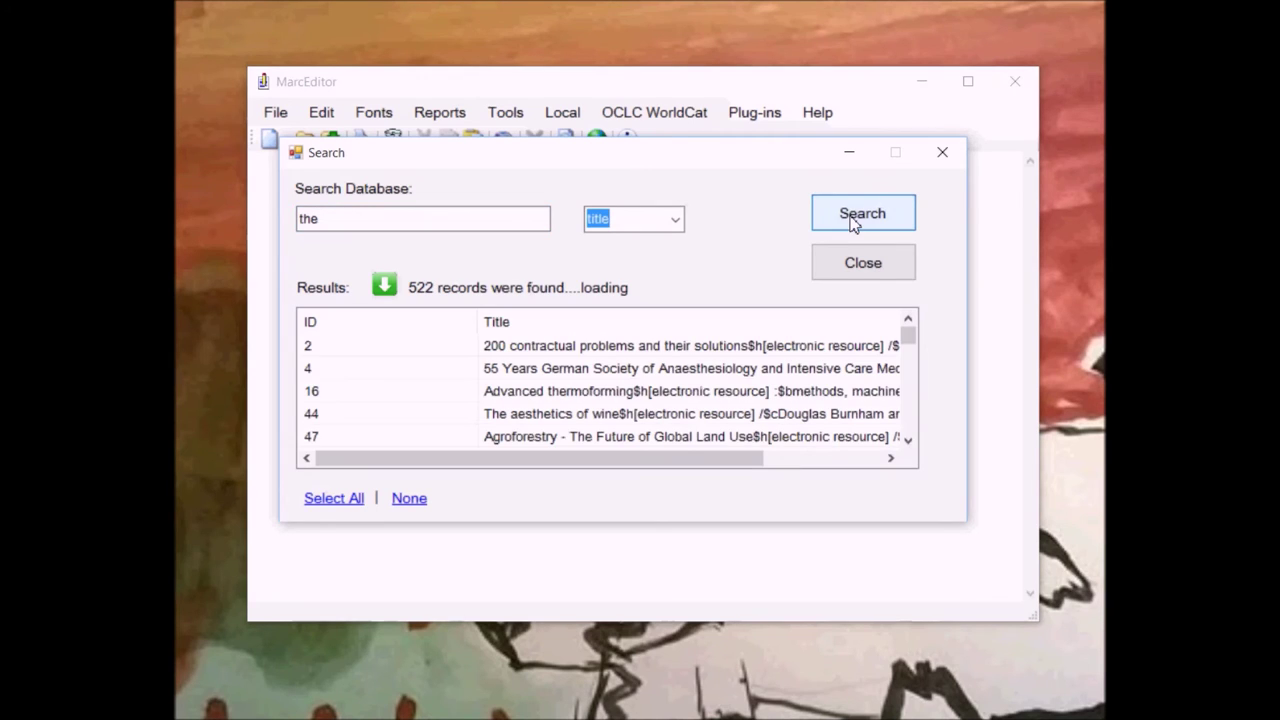
- Load the Advanced thermoforming and aesthetics of wine records into the editor
click(403, 391)
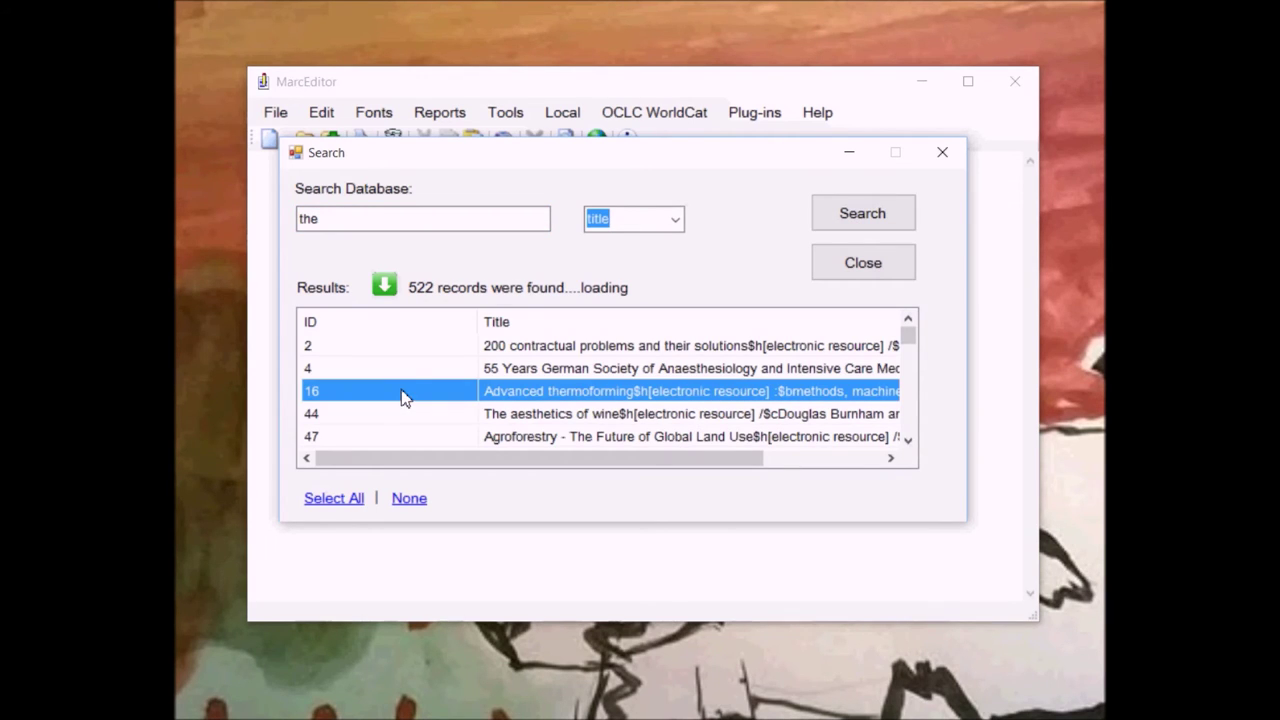
shift+click(380, 410)
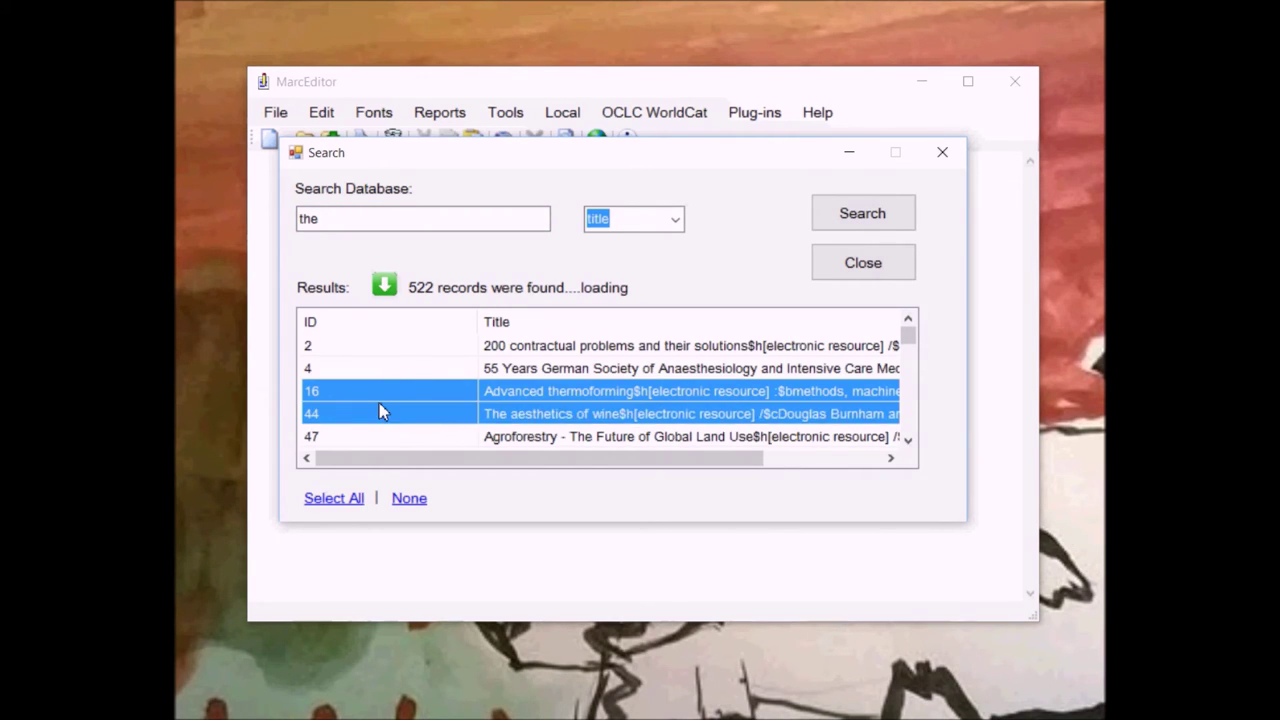
click(384, 287)
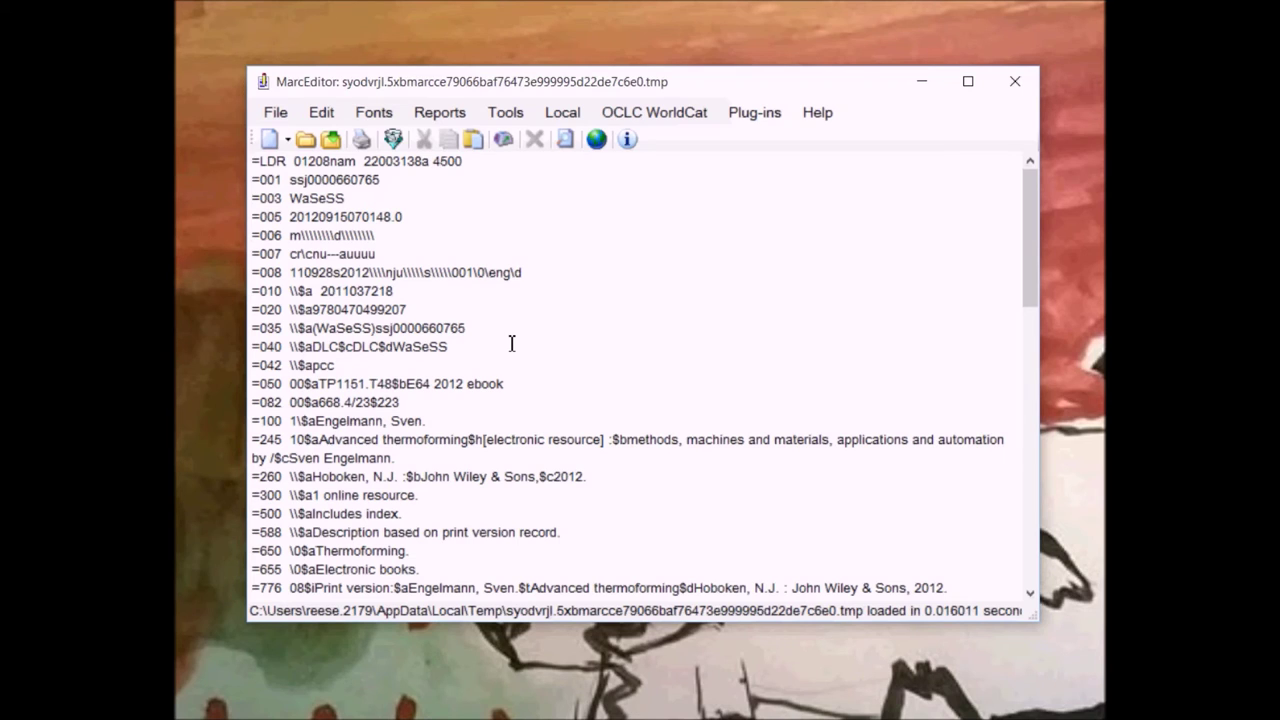
click(519, 119)
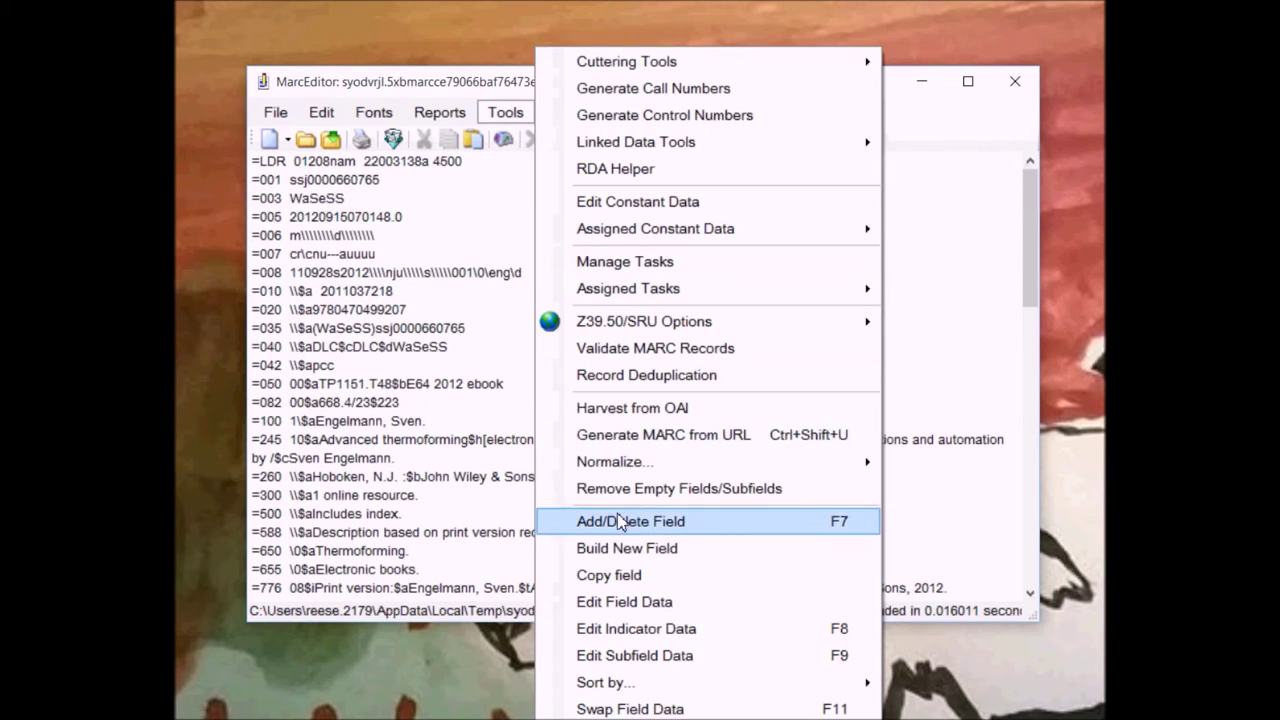
- Convert the record to RDA fields with the RDA Helper
click(638, 170)
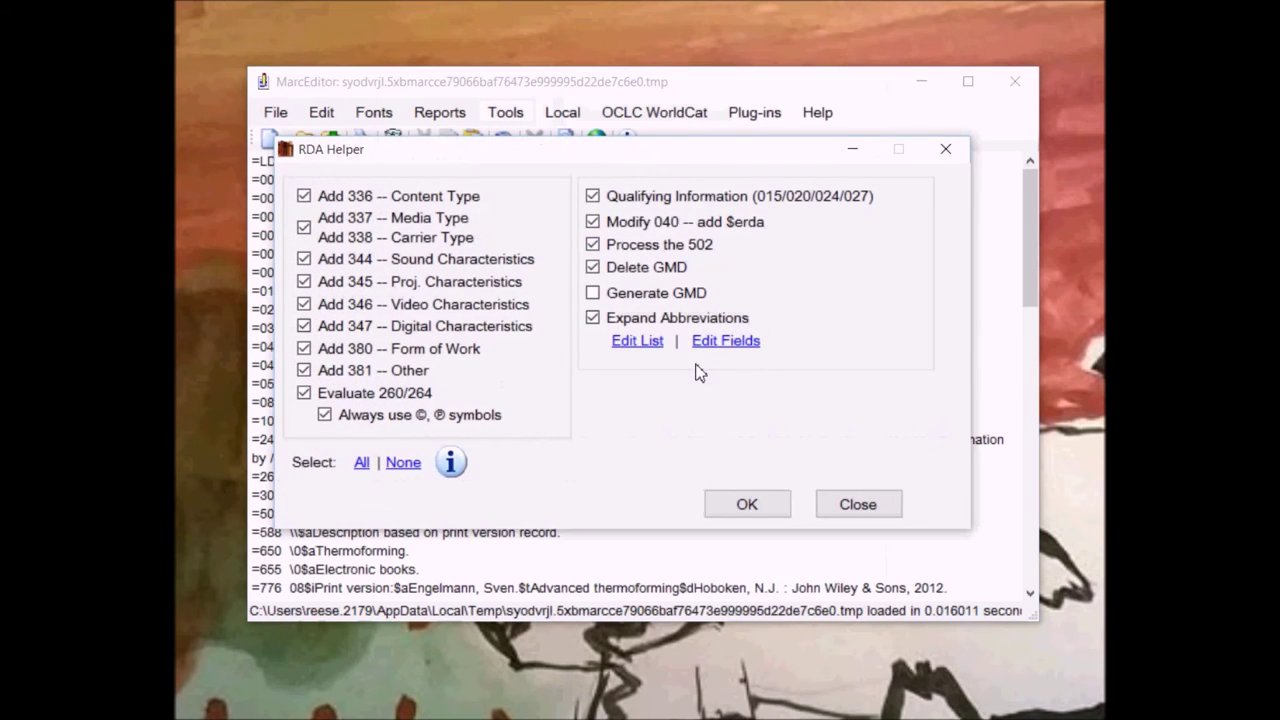
click(748, 502)
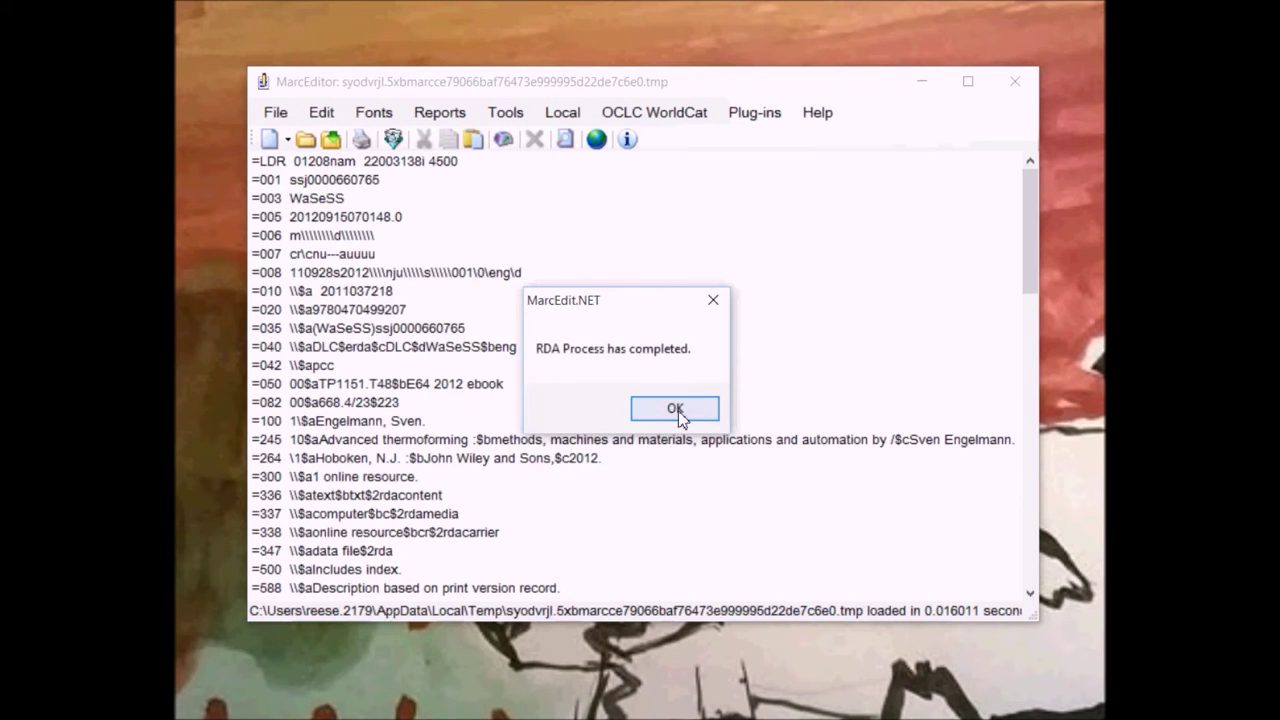
click(674, 406)
- Add a 999 field with data '\\$aTest Field is here.' to the record
click(505, 112)
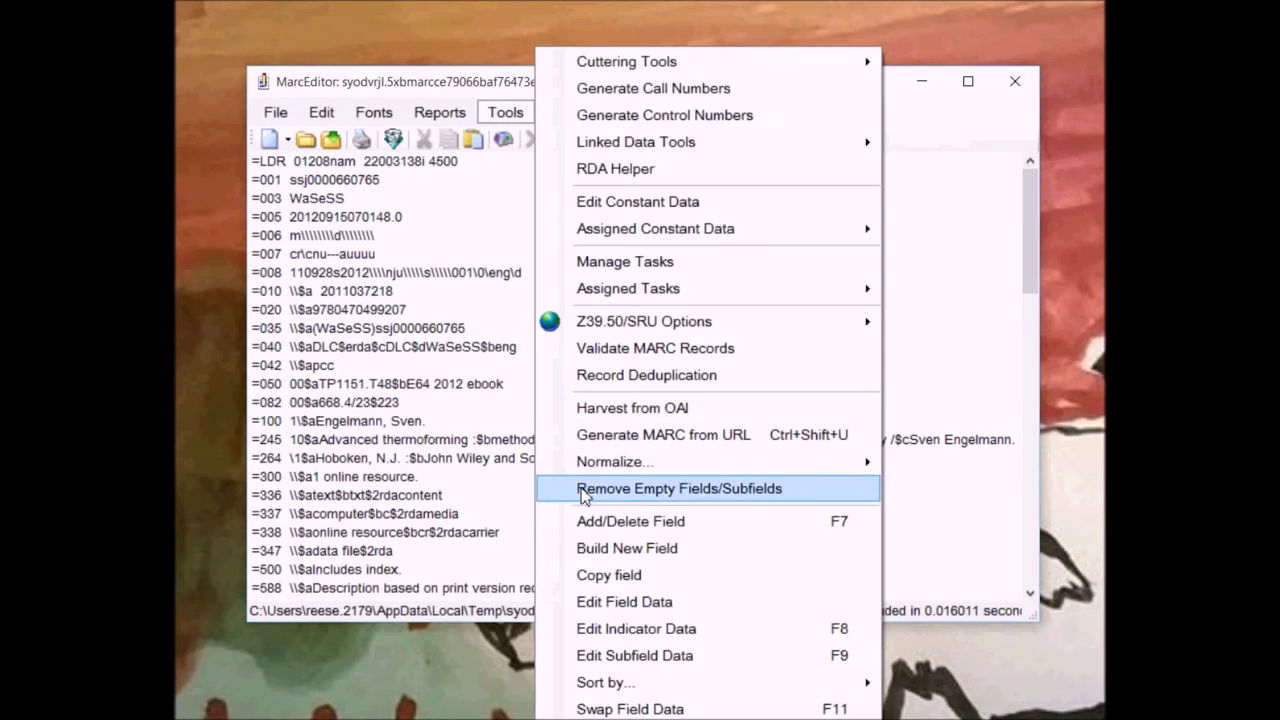
click(594, 517)
text(999)
key(Tab)
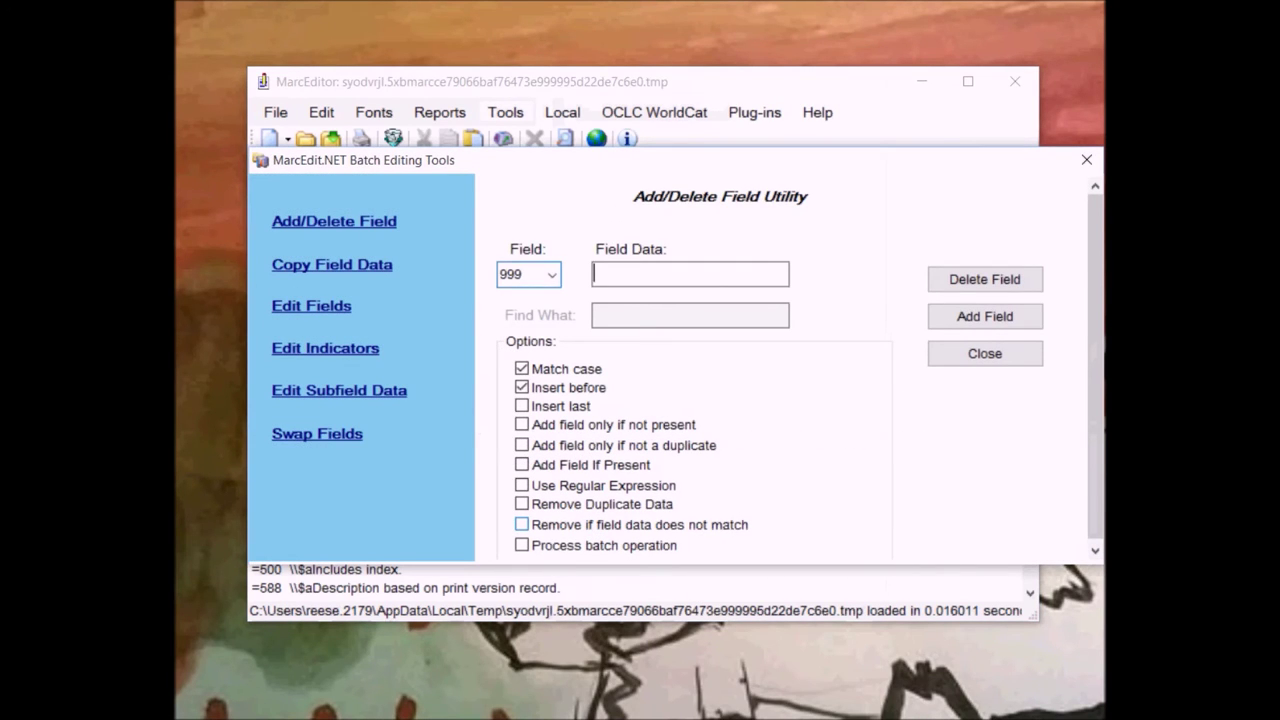
text(\\$aTest Field is here.)
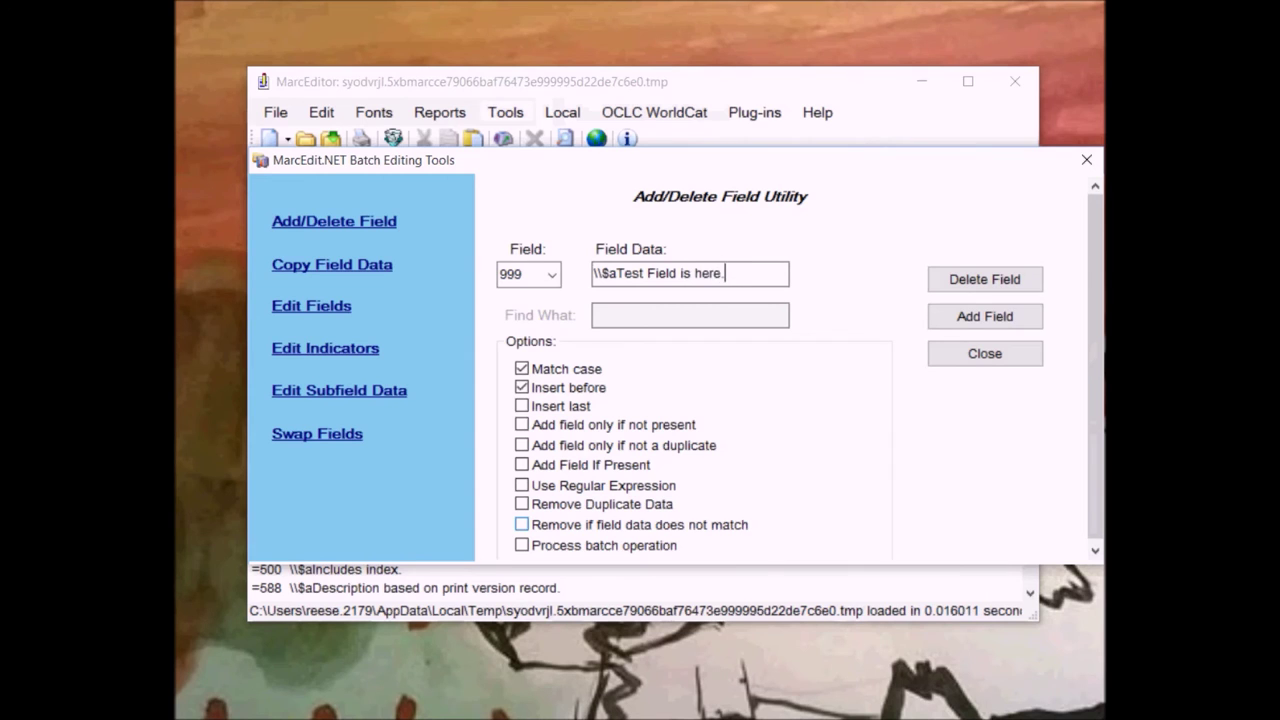
click(970, 327)
click(652, 408)
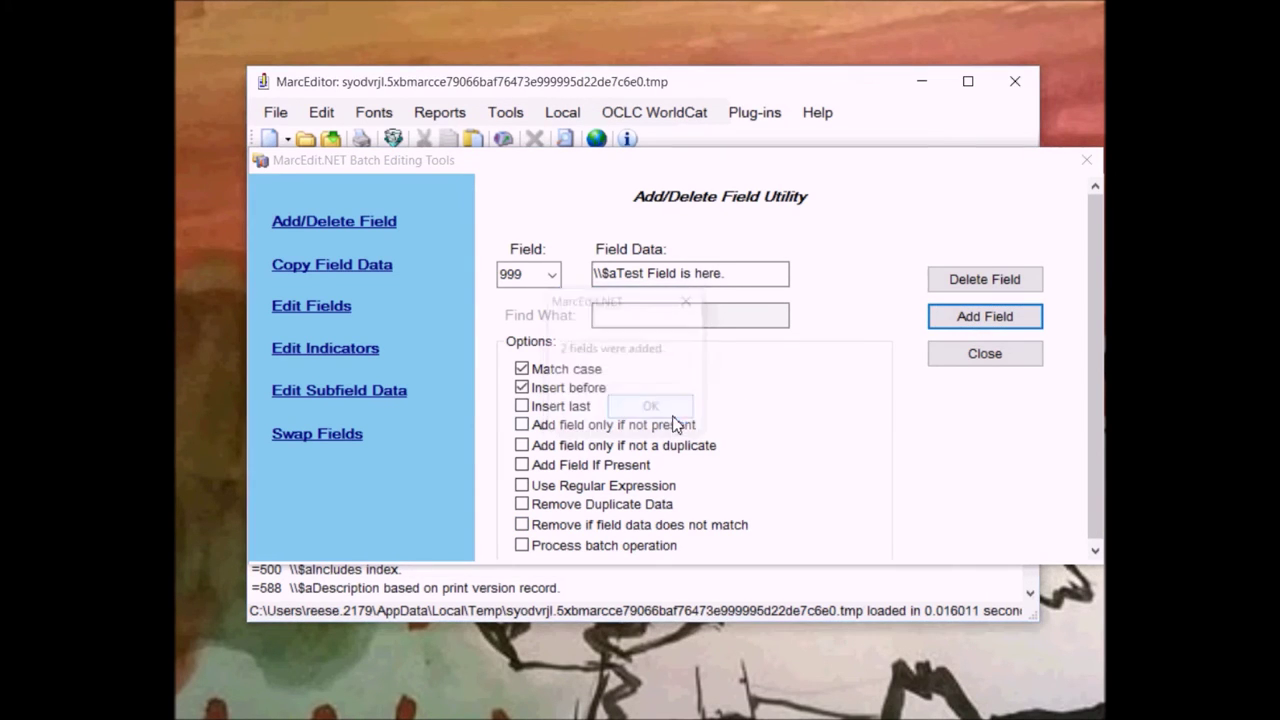
click(948, 362)
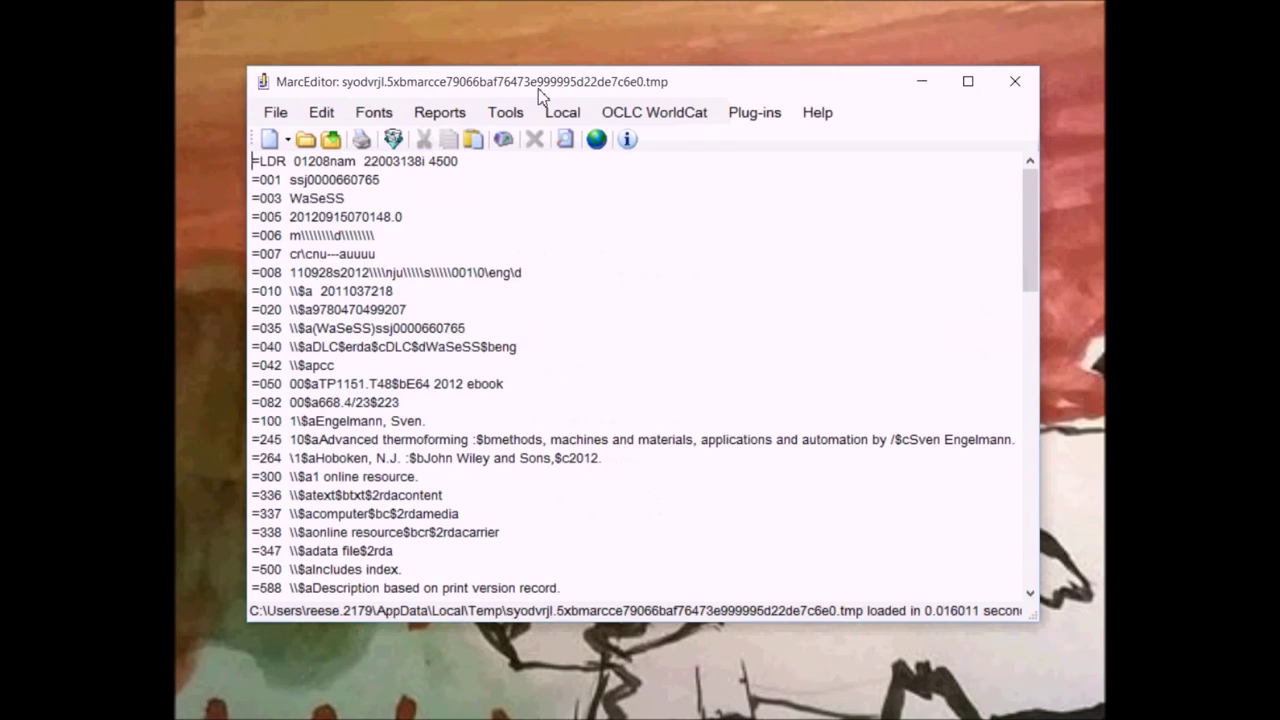
click(560, 114)
- Update the local database with the edited record and close the editor without saving
click(592, 168)
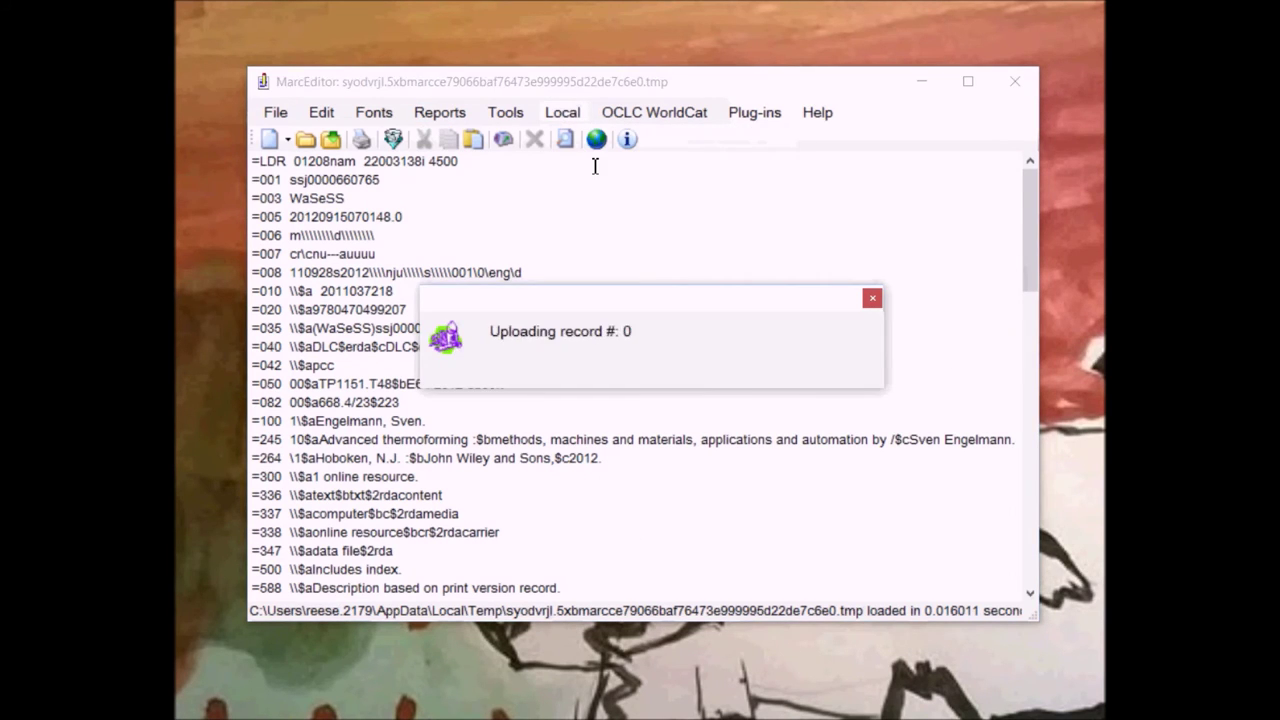
click(680, 412)
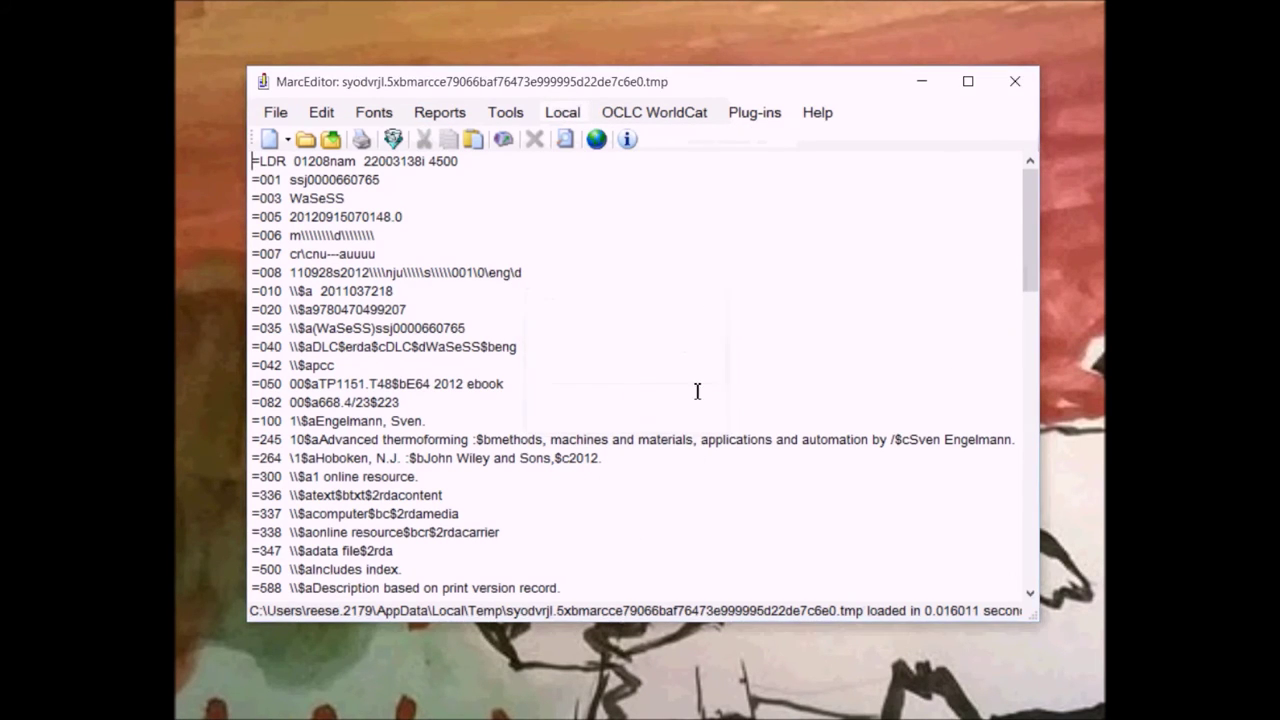
click(1015, 81)
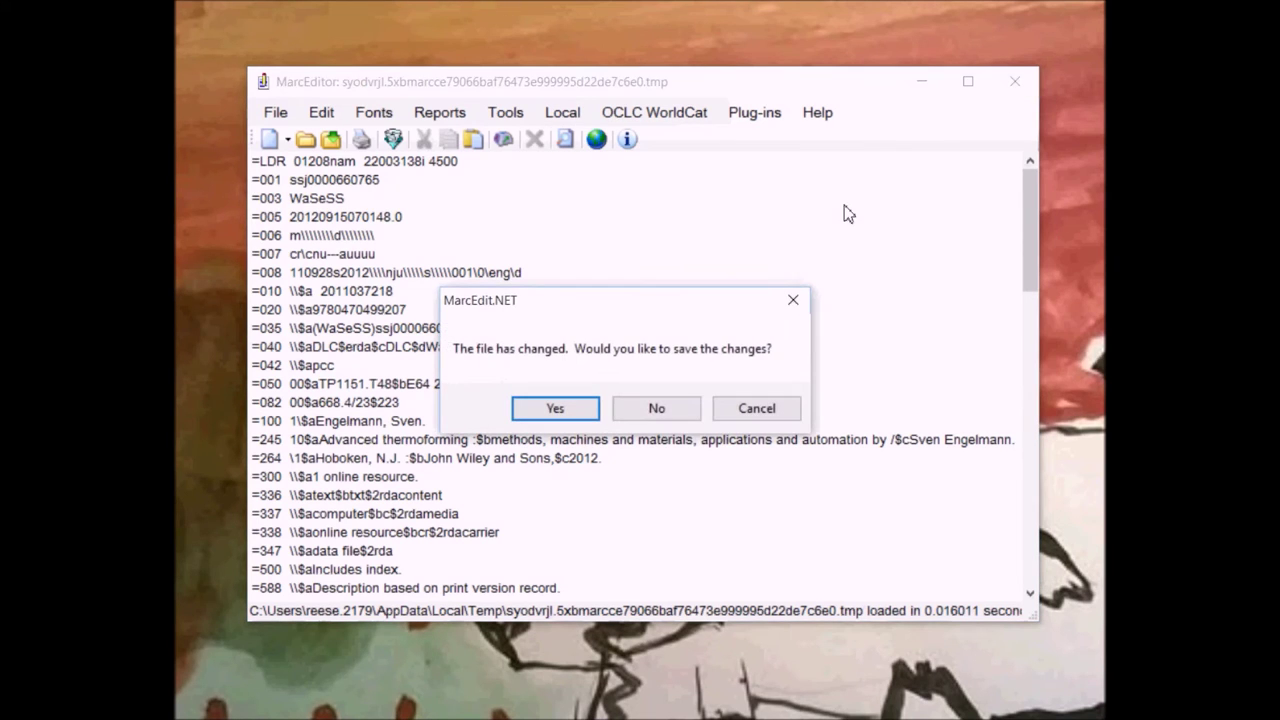
click(656, 410)
- In a new editor, search the database for 'the' and load the Advanced thermoforming record, ID 16
click(466, 363)
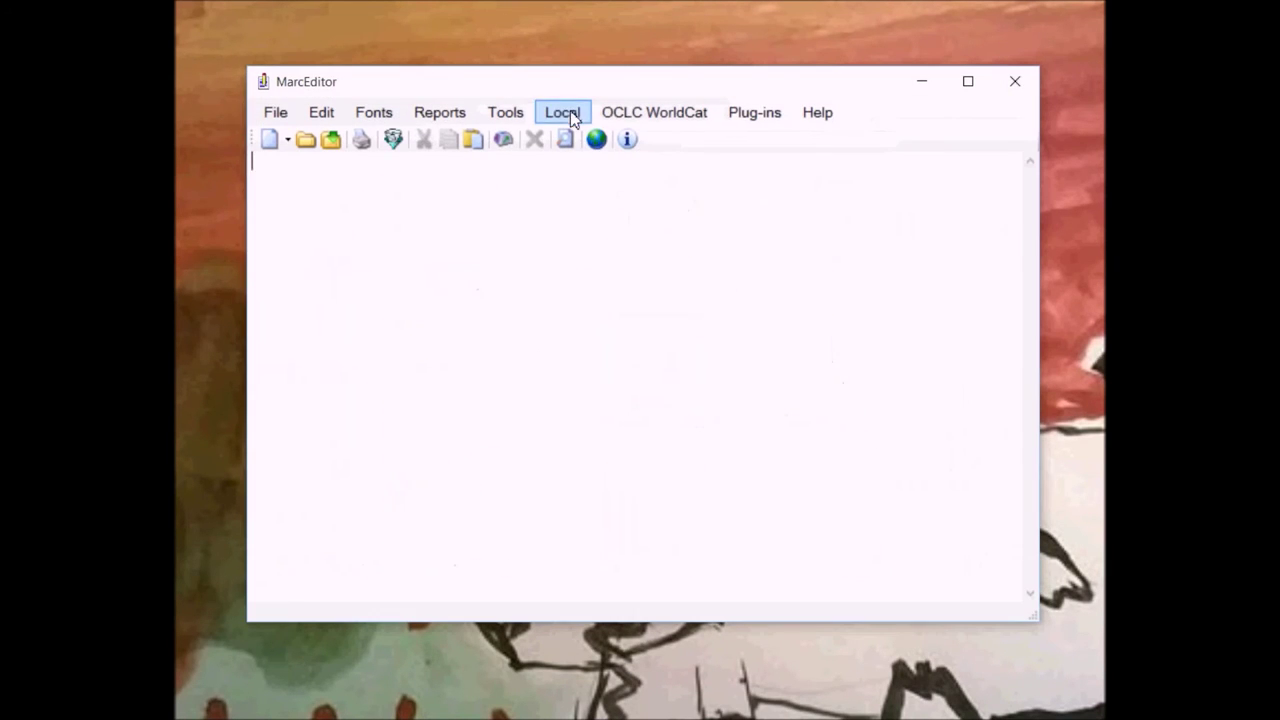
click(562, 112)
click(580, 137)
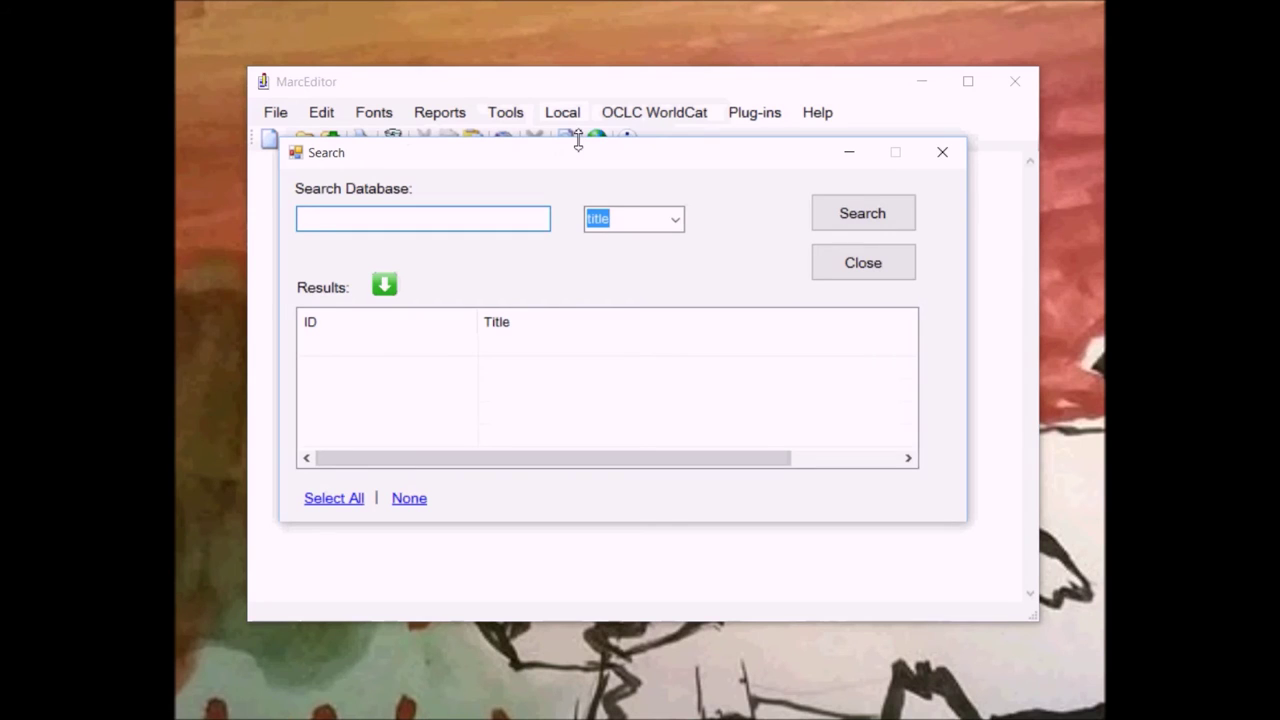
text(the)
click(866, 221)
click(368, 391)
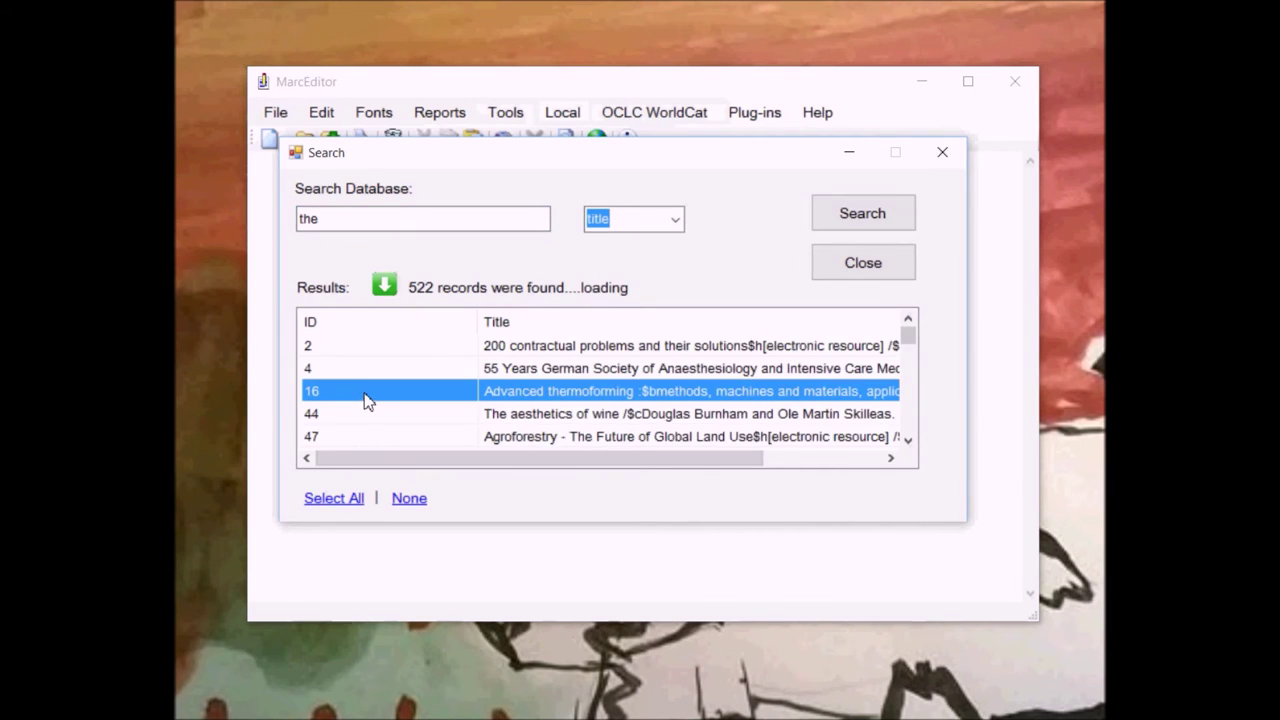
ctrl+click(361, 420)
click(384, 287)
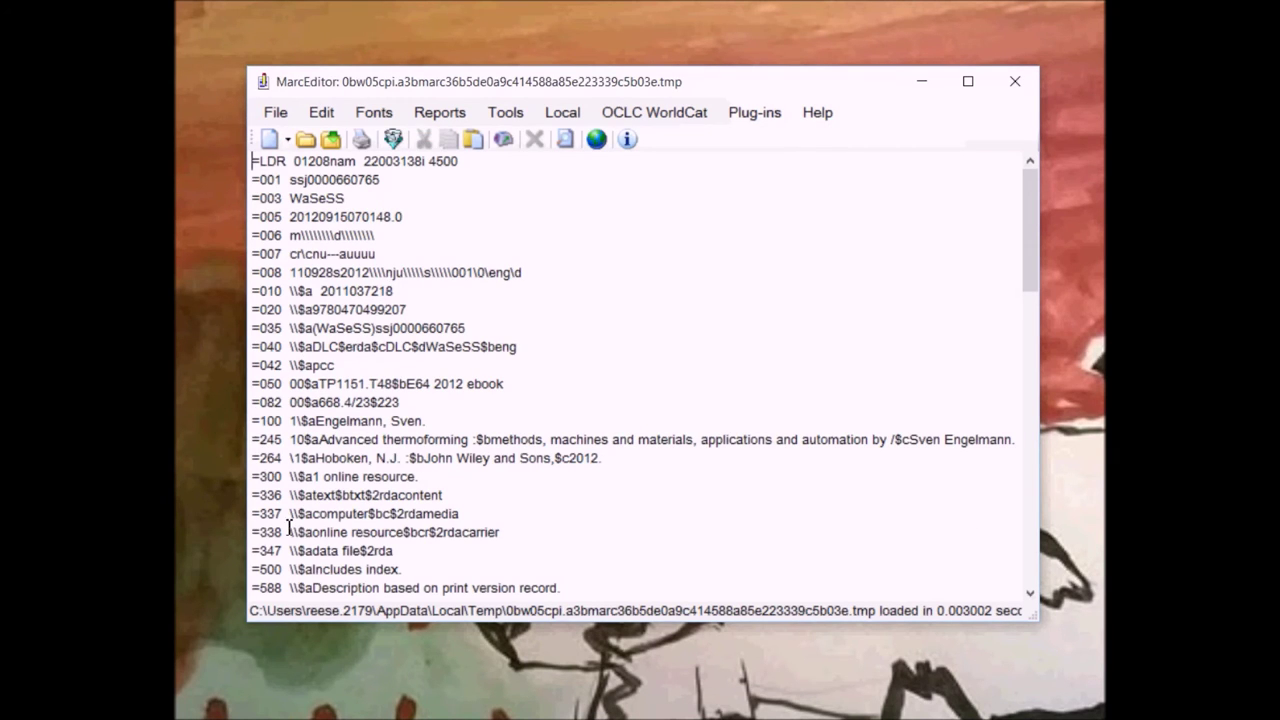
- Check the reloaded record's new 336 field and its two 999 test fields
drag(258, 495, 287, 495)
key(Right)
scroll(378, 500, down, 7)
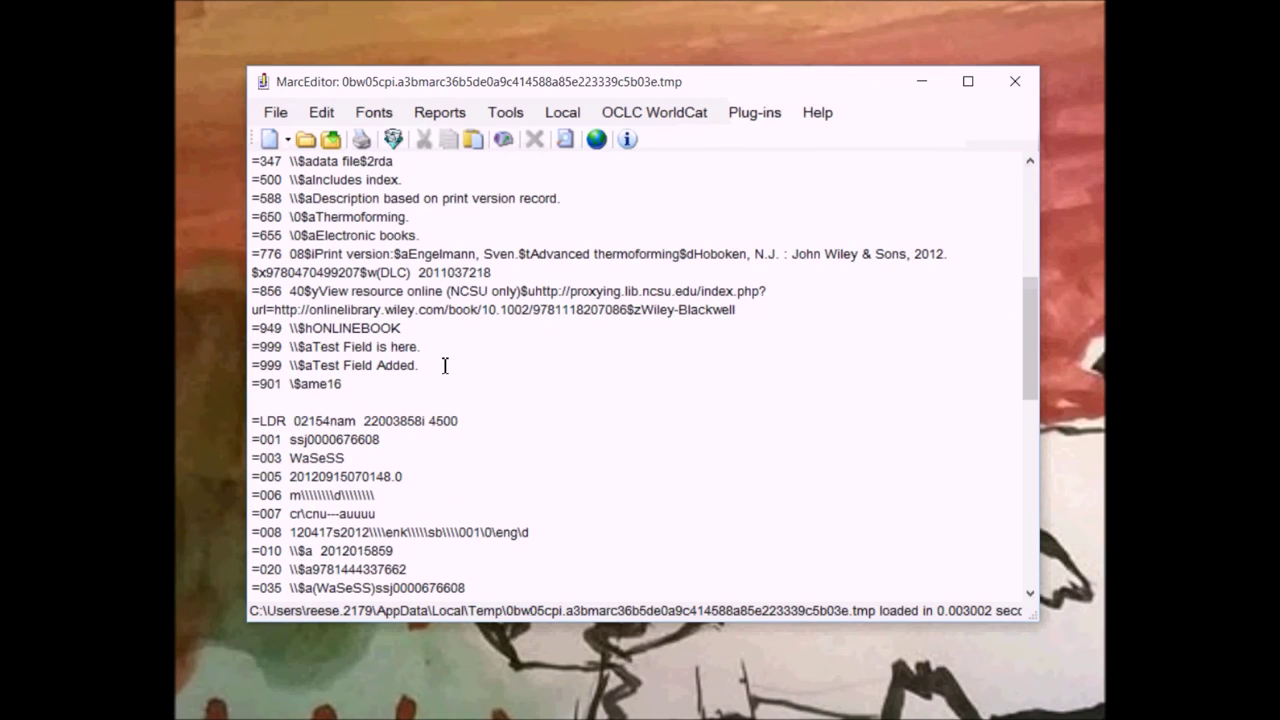
drag(445, 365, 252, 347)
click(253, 348)
- Highlight the first 999 test field, 'Test Field is here.', in the reloaded record
click(252, 348)
click(253, 347)
- Open msplit00187946.mrk in MarcEditor
click(1014, 81)
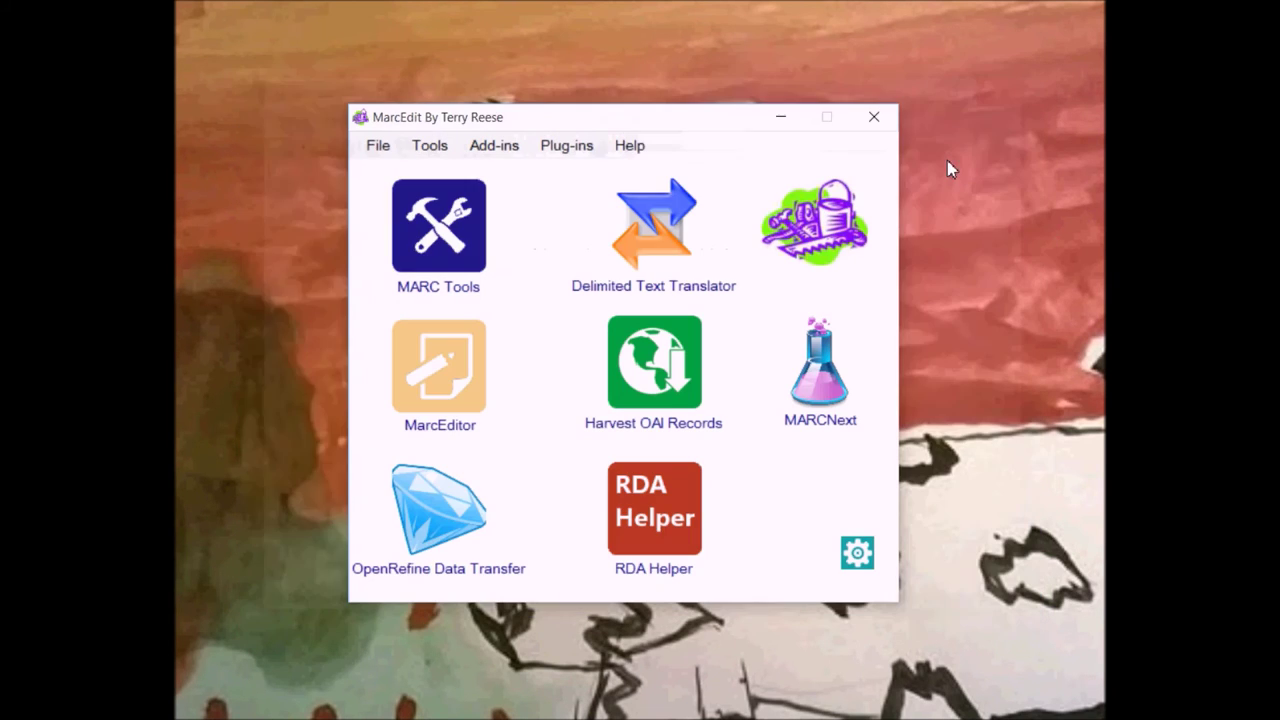
click(446, 392)
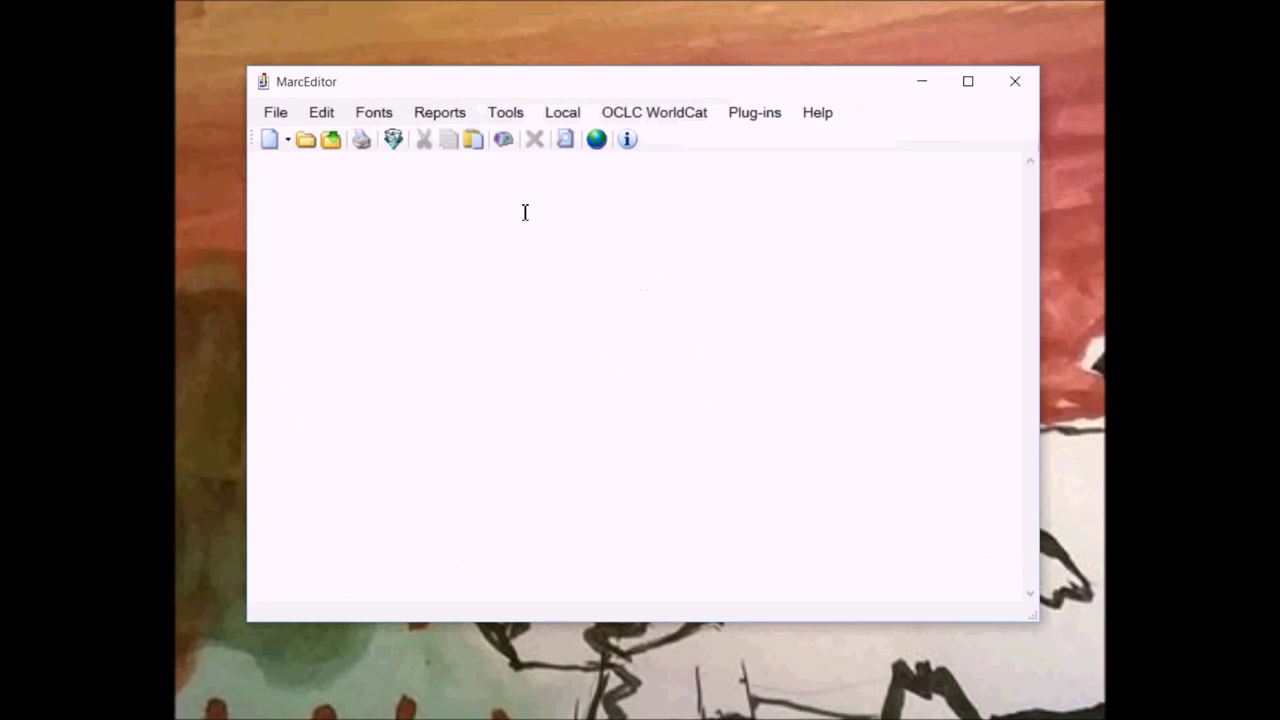
click(562, 113)
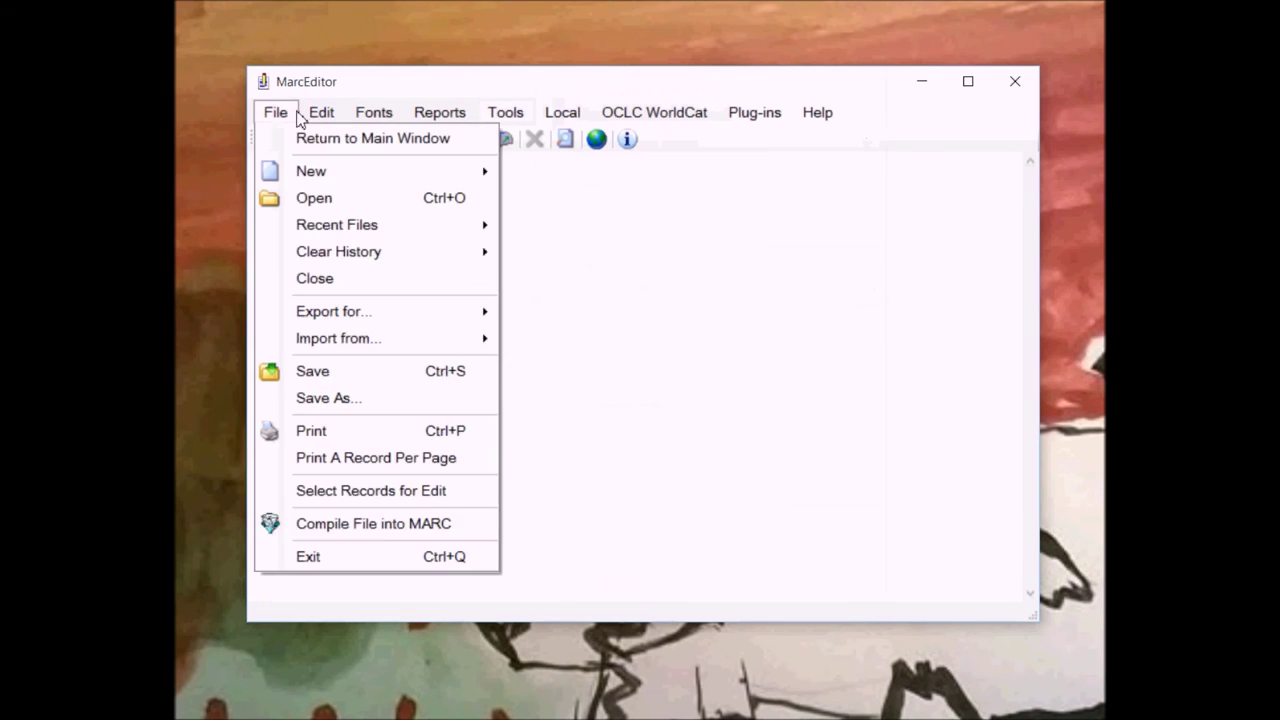
click(278, 114)
click(279, 118)
click(314, 203)
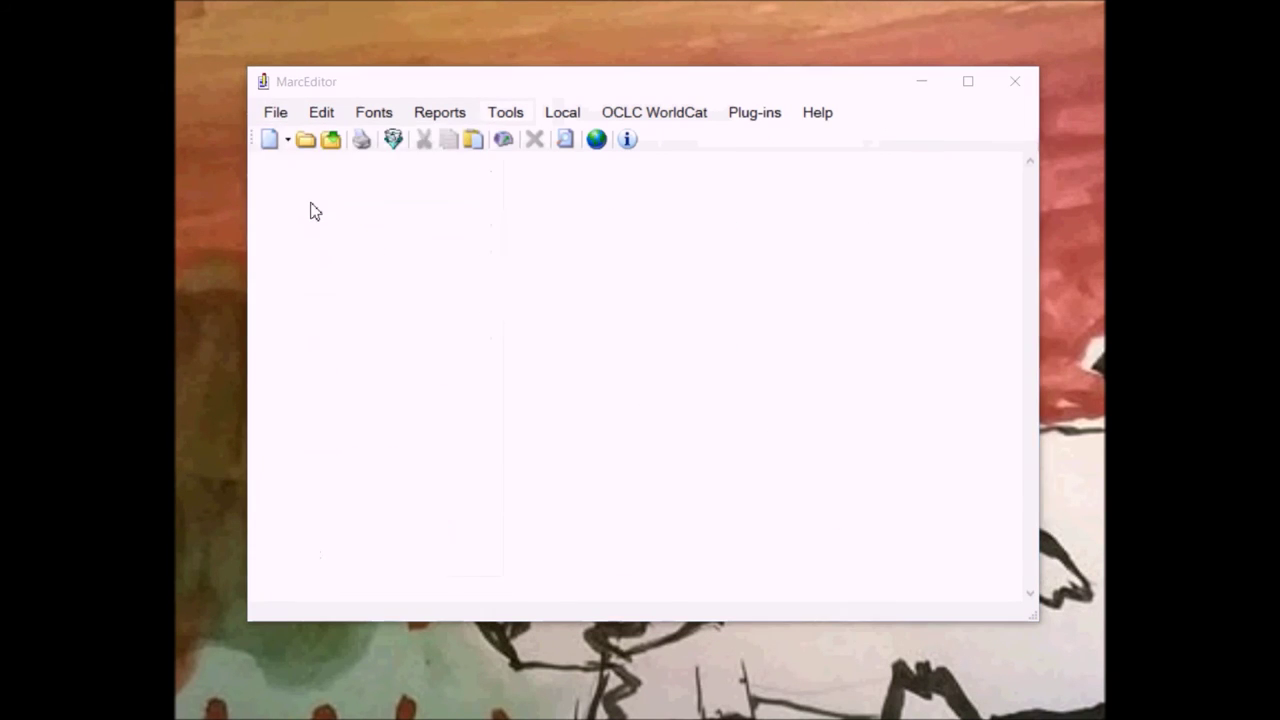
scroll(640, 402, down, 2)
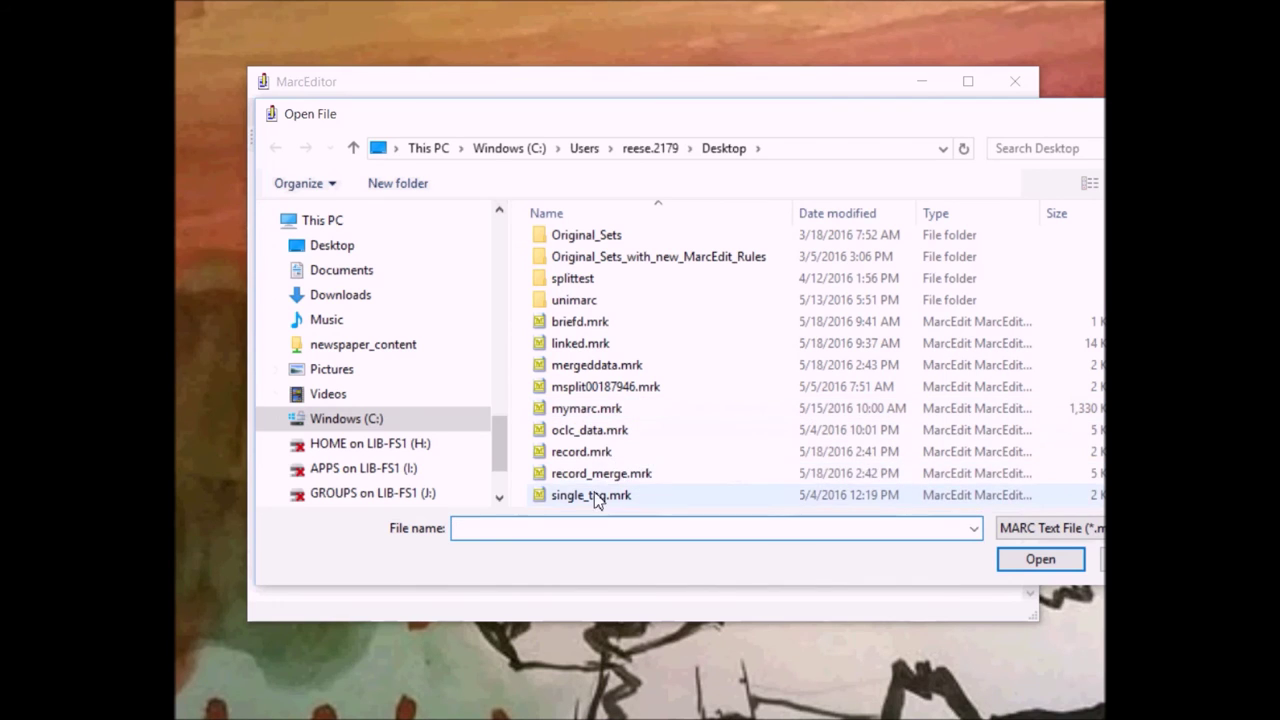
double_click(597, 388)
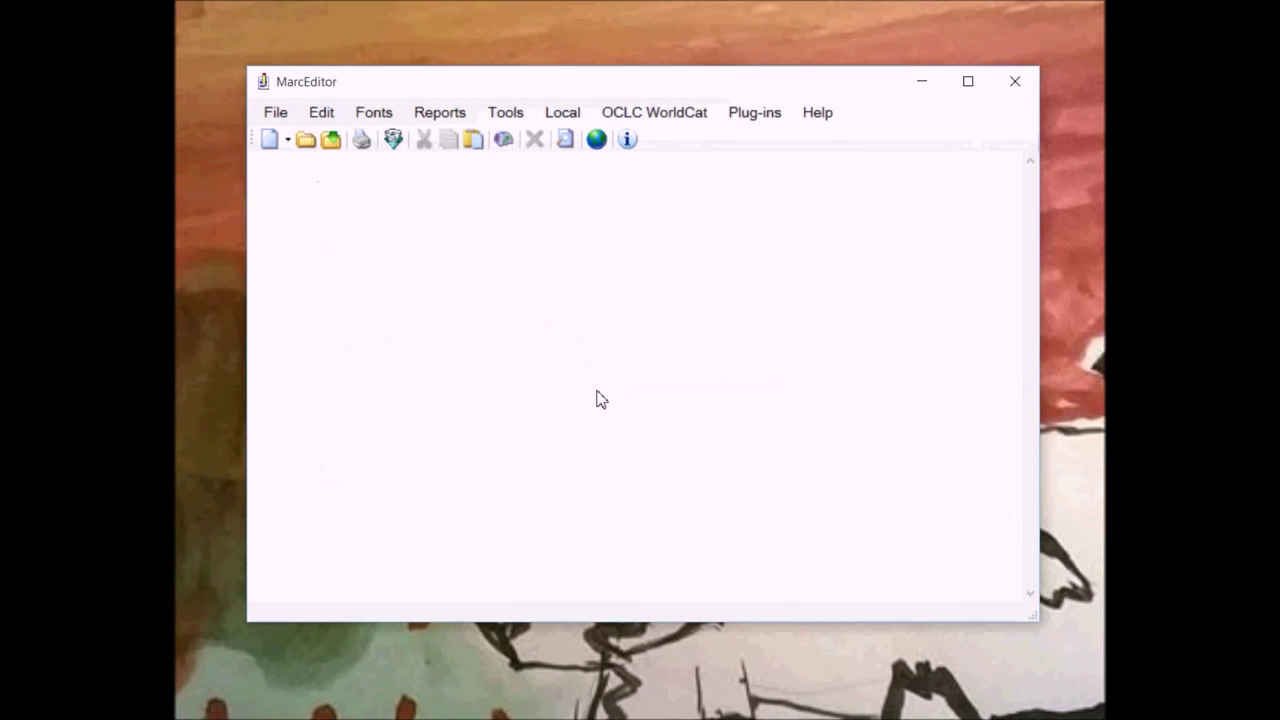
- Load the file's records into the local database and copy the title Jing ying da Taiwan
click(572, 118)
click(600, 168)
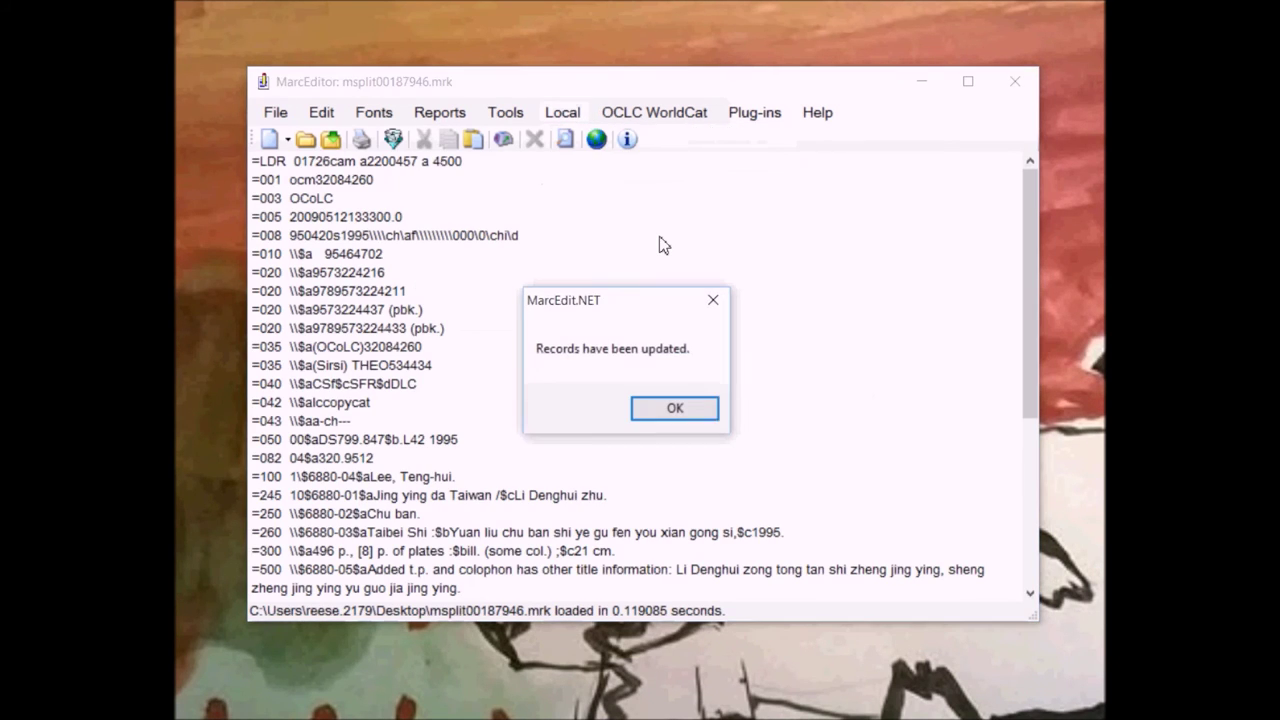
click(673, 408)
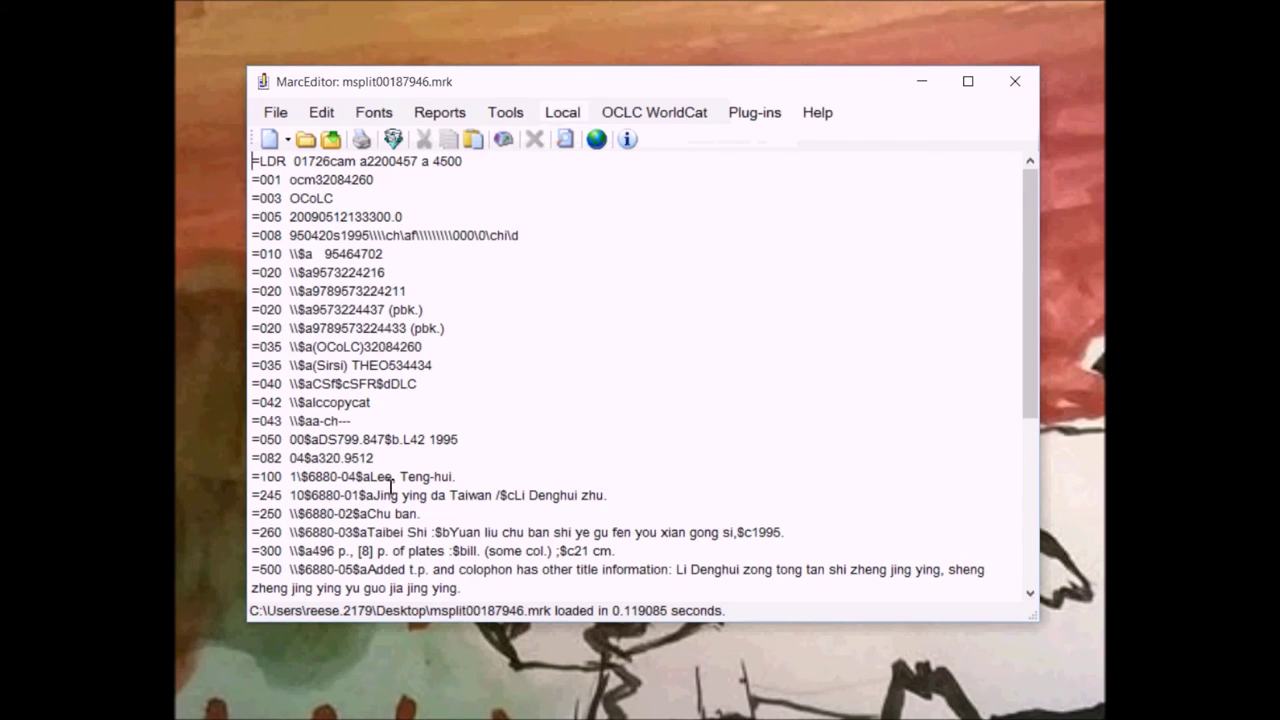
drag(373, 495, 493, 495)
key(ctrl+c)
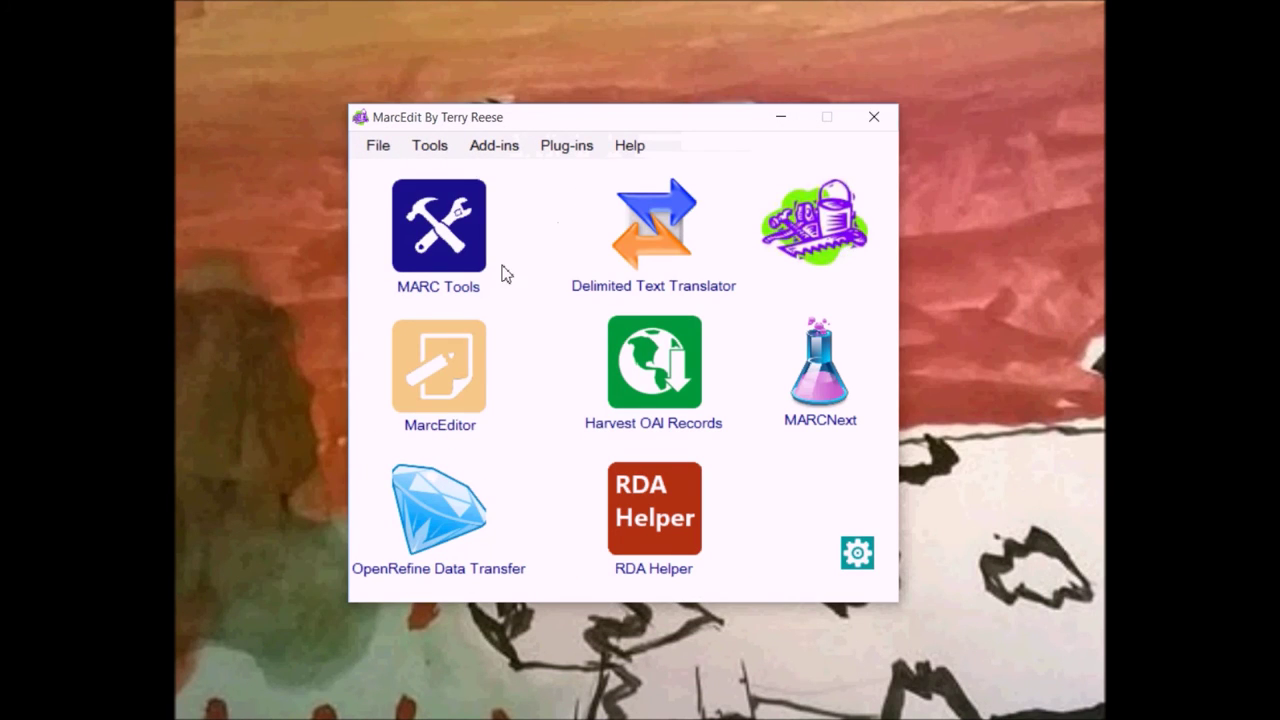
- In a fresh MarcEditor, search the local database for the pasted title Jing ying da Taiwan
click(478, 330)
click(578, 116)
click(594, 134)
key(ctrl+v)
click(885, 225)
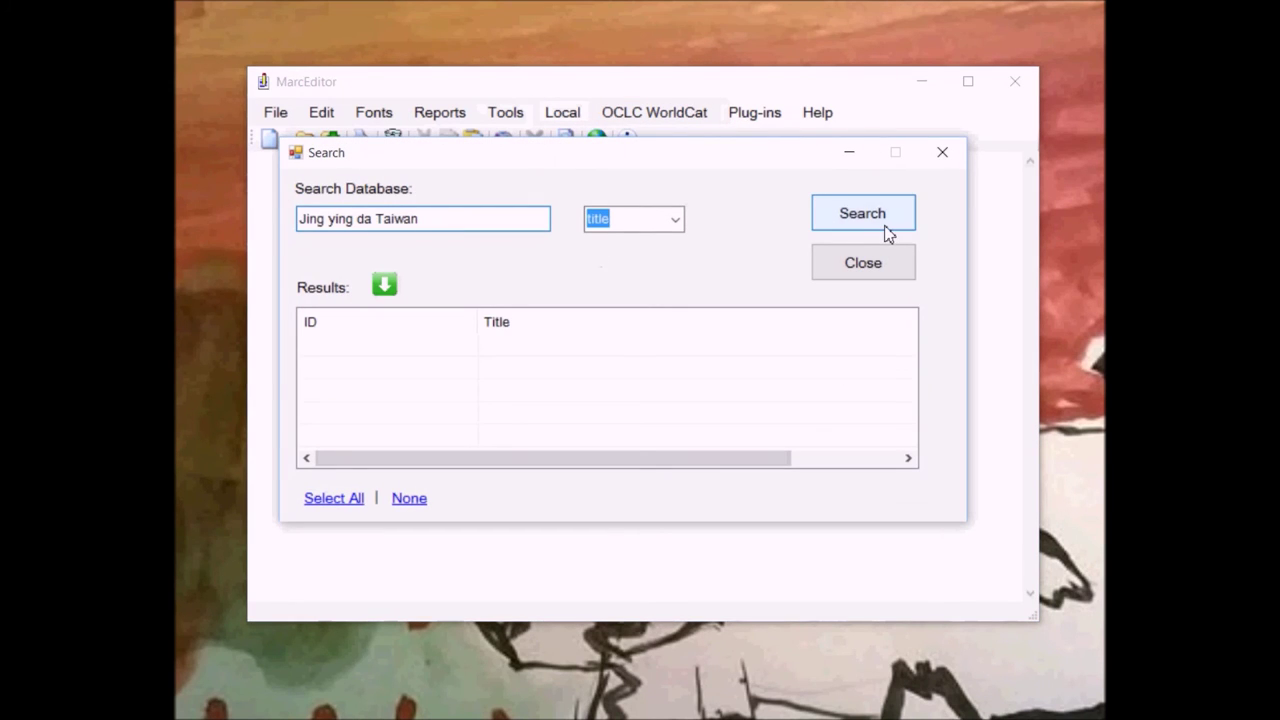